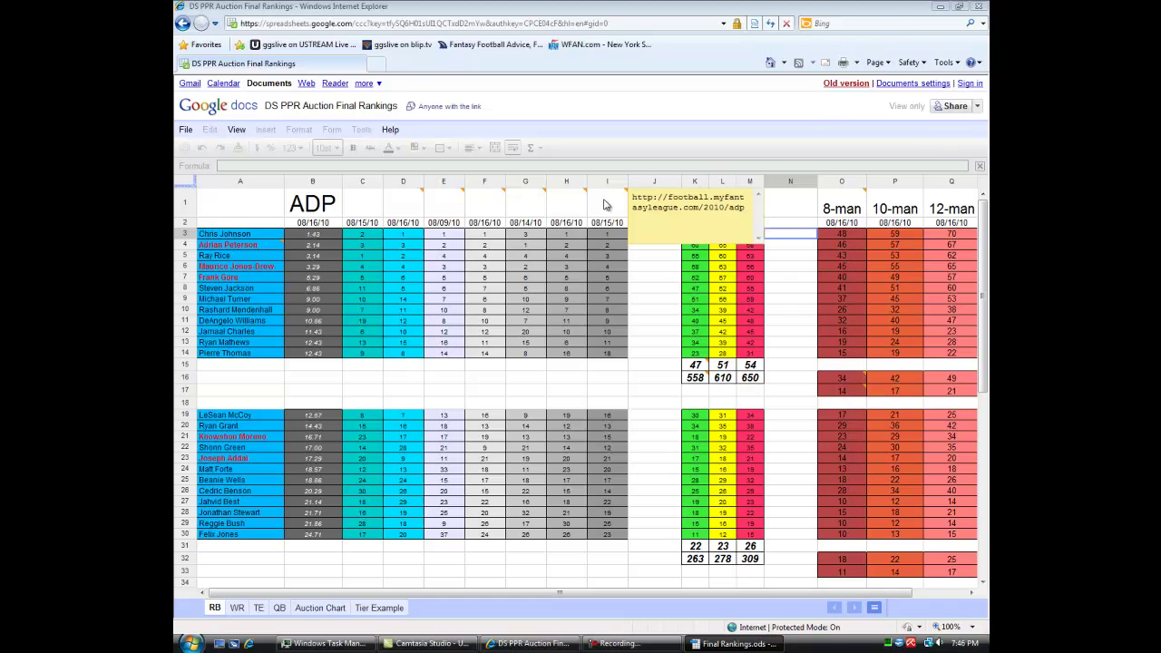
Switch to Final Rankings.ods in OpenOffice Calc and show the top of the RB sheet
{"action": "left_click", "coordinate": [939, 6]}
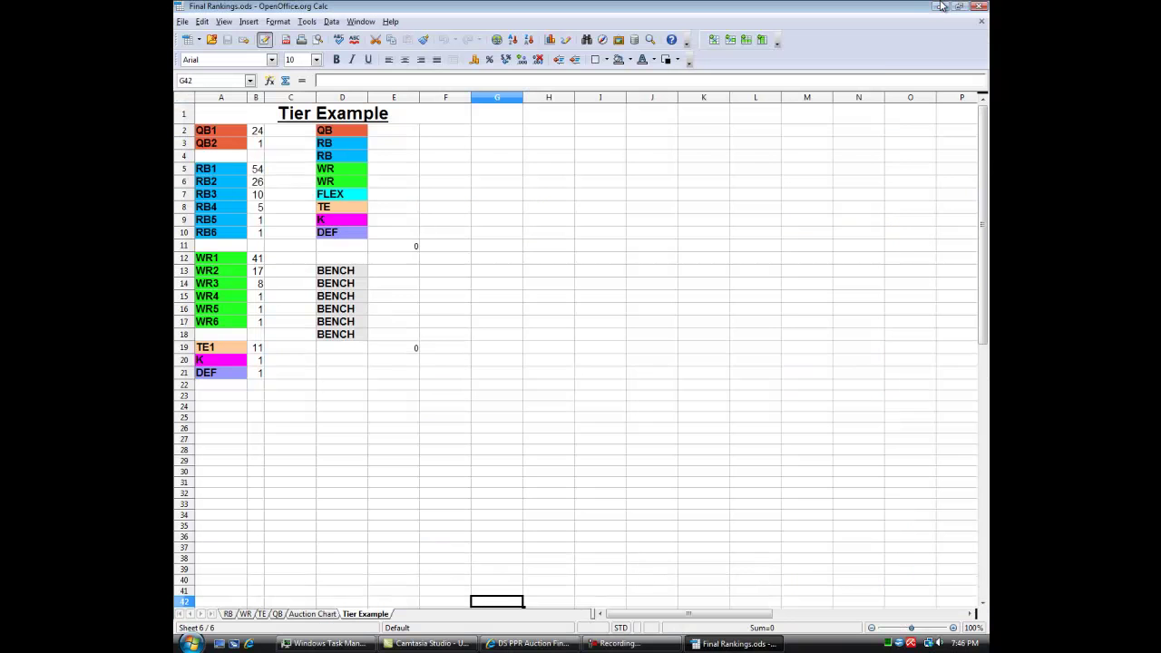
{"action": "left_click", "coordinate": [227, 613]}
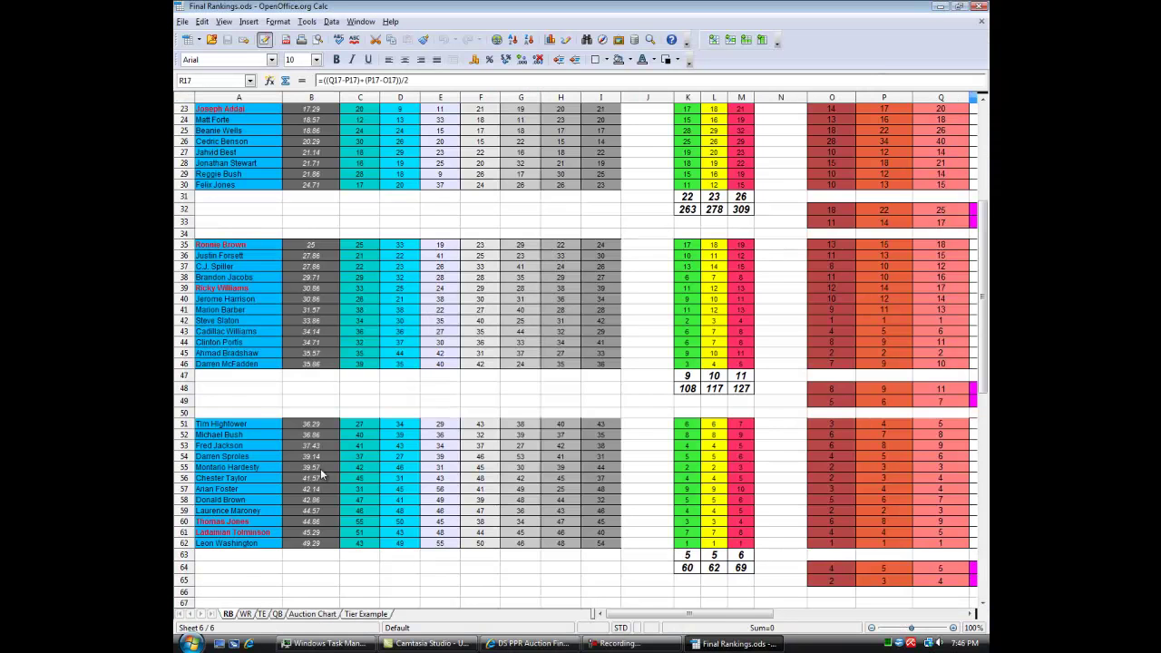
{"action": "scroll", "coordinate": [408, 299], "scroll_direction": "up", "scroll_amount": 7}
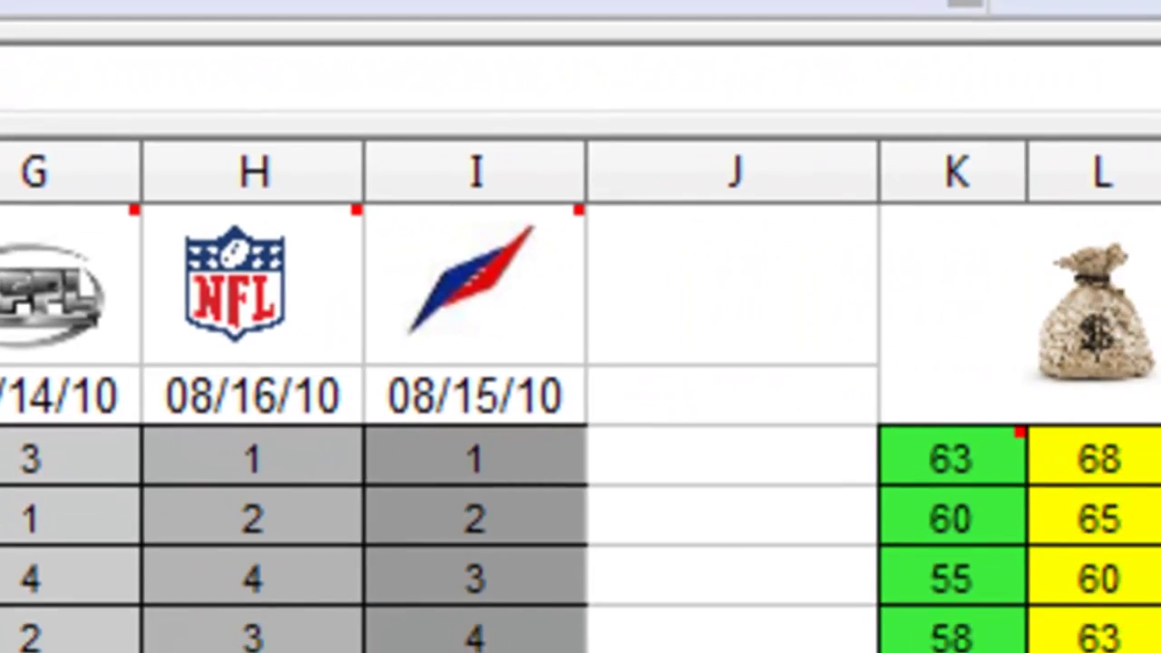
Read the notes on the green, yellow and red auction values of the first-ranked running back
{"action": "mouse_move", "coordinate": [1049, 441]}
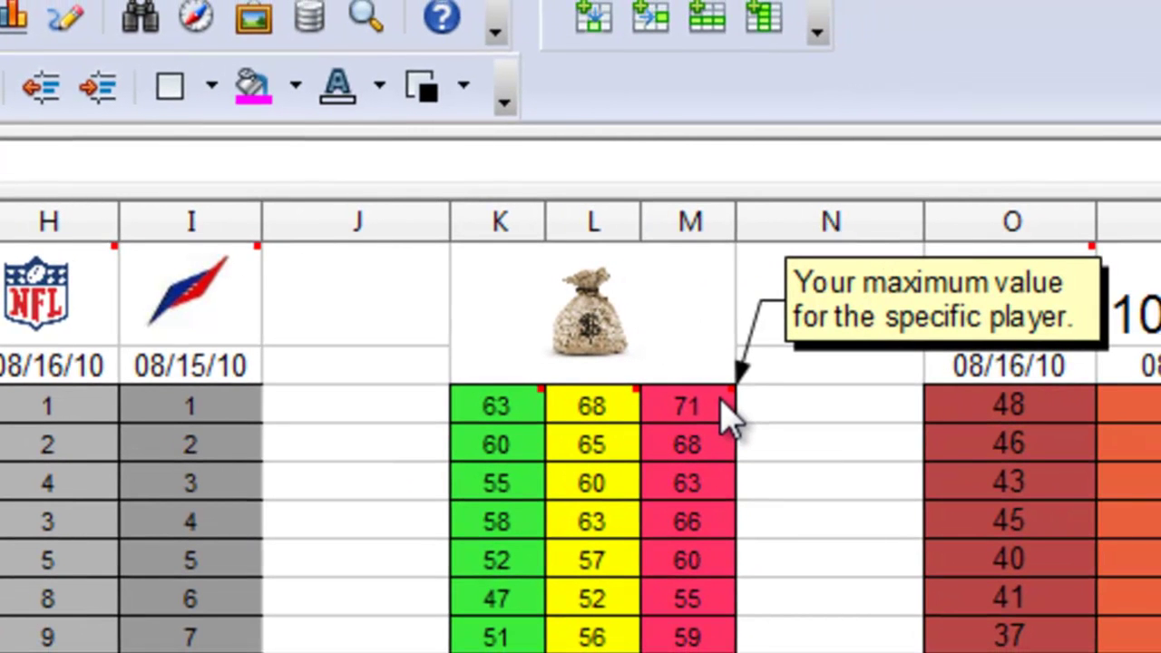
{"action": "left_click", "coordinate": [725, 410]}
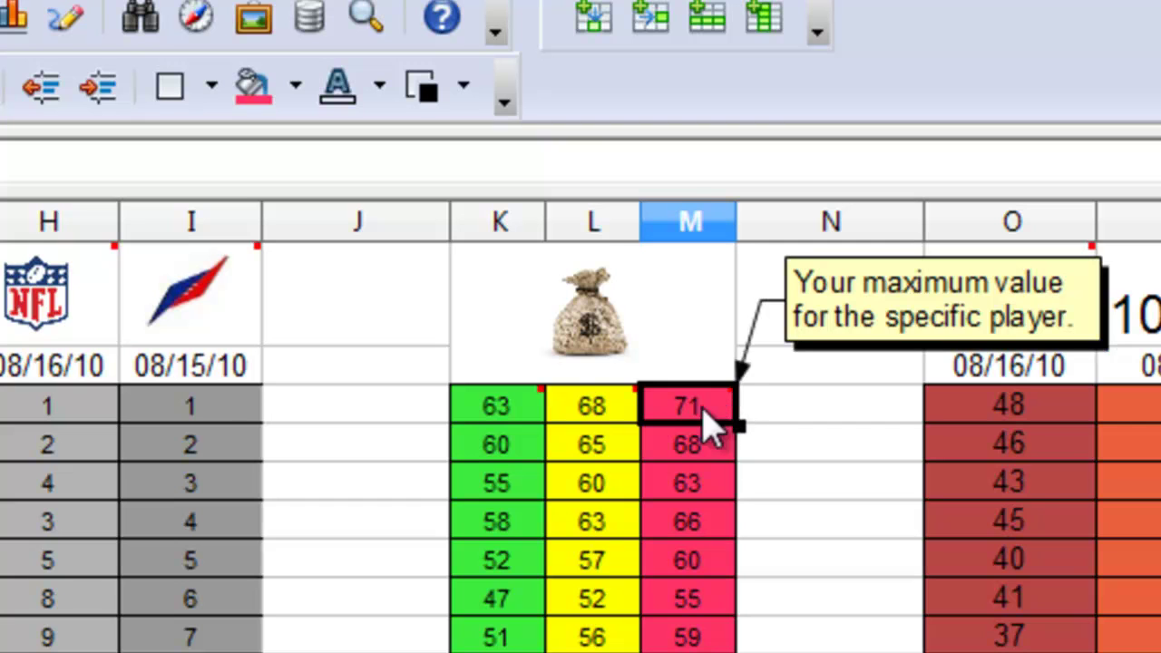
{"action": "left_click", "coordinate": [594, 410]}
{"action": "left_click", "coordinate": [520, 406]}
{"action": "mouse_move", "coordinate": [614, 437]}
{"action": "left_click", "coordinate": [587, 381]}
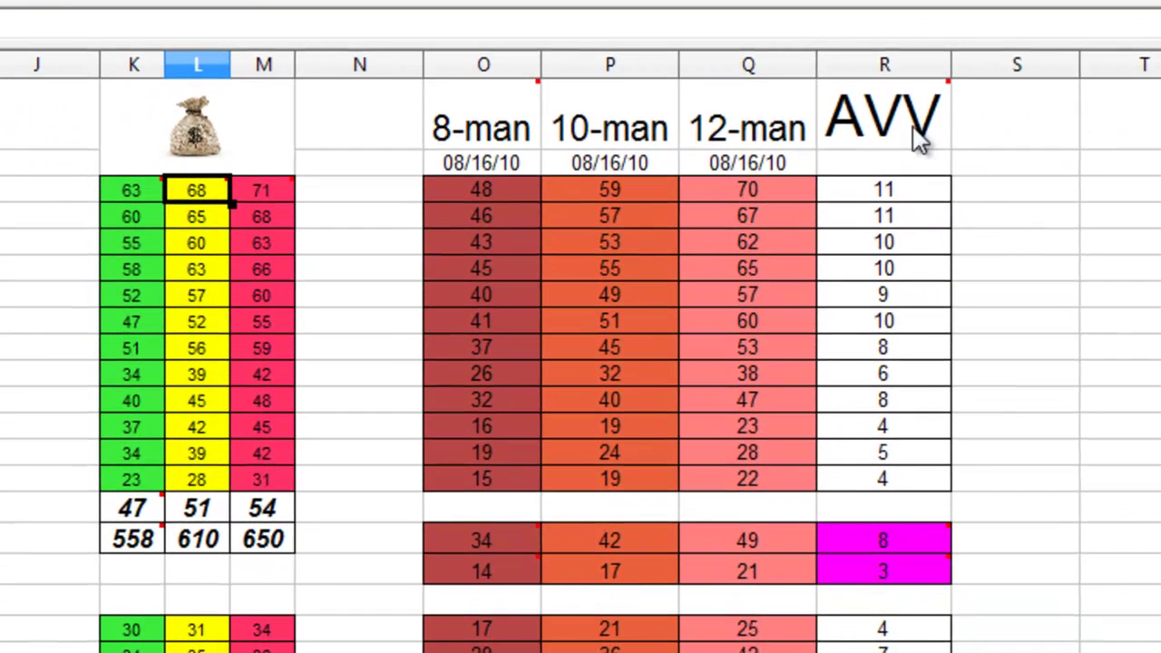
Read the notes on the two magenta AVV cells below the first tier and on the first yellow and green values
{"action": "mouse_move", "coordinate": [927, 542]}
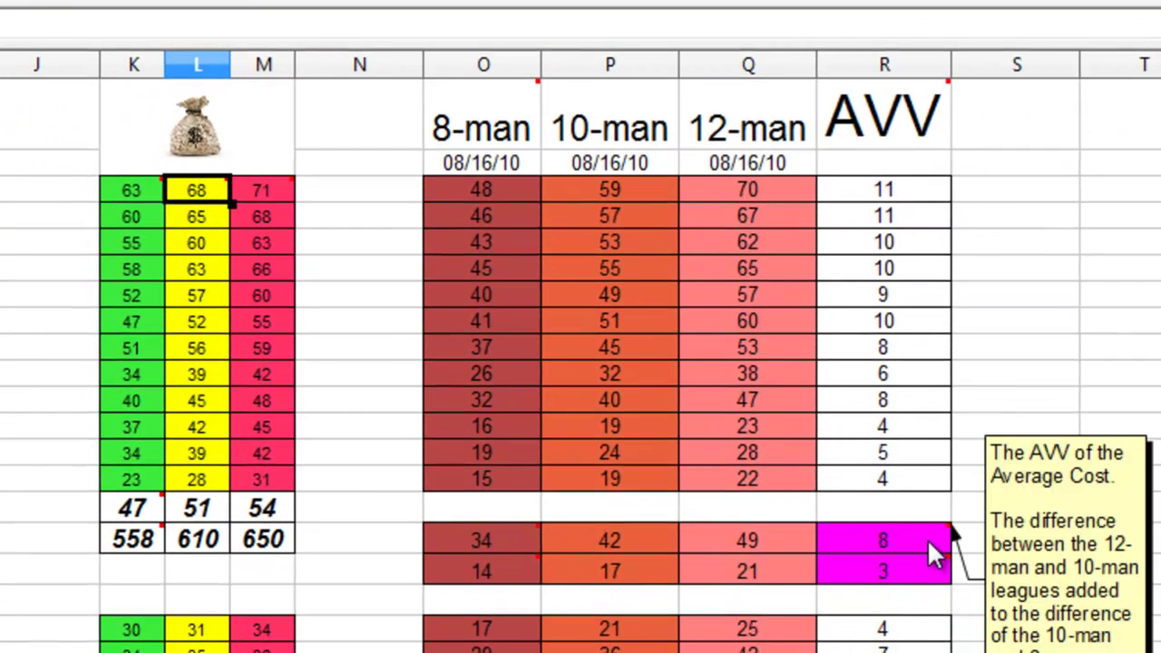
{"action": "mouse_move", "coordinate": [937, 577]}
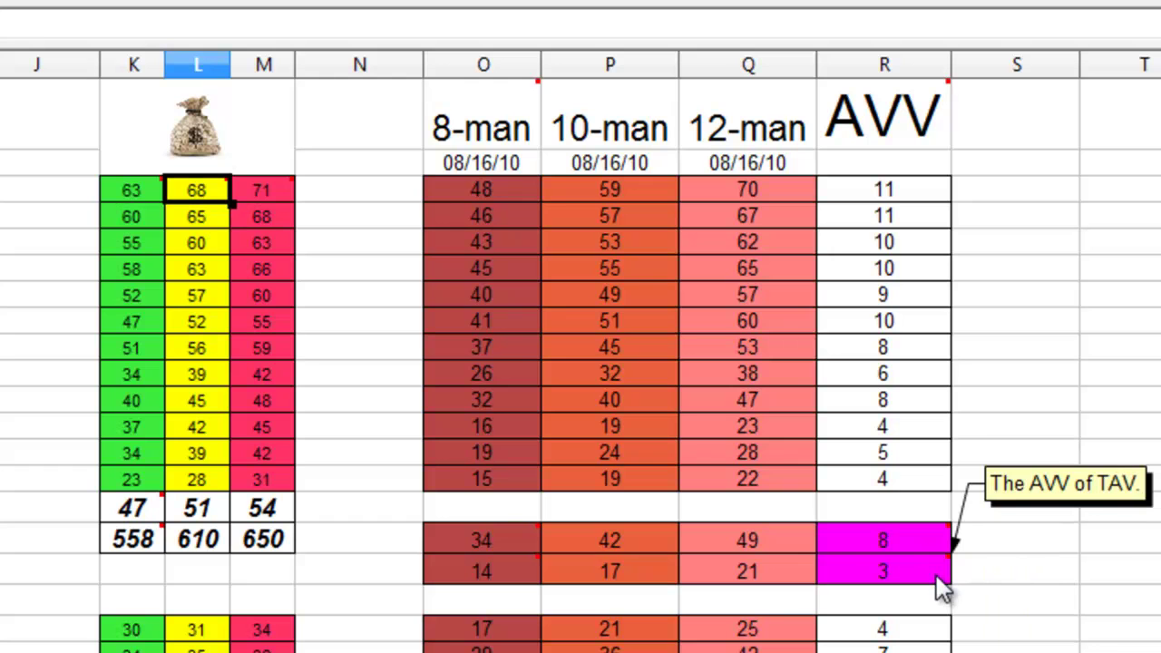
{"action": "mouse_move", "coordinate": [206, 194]}
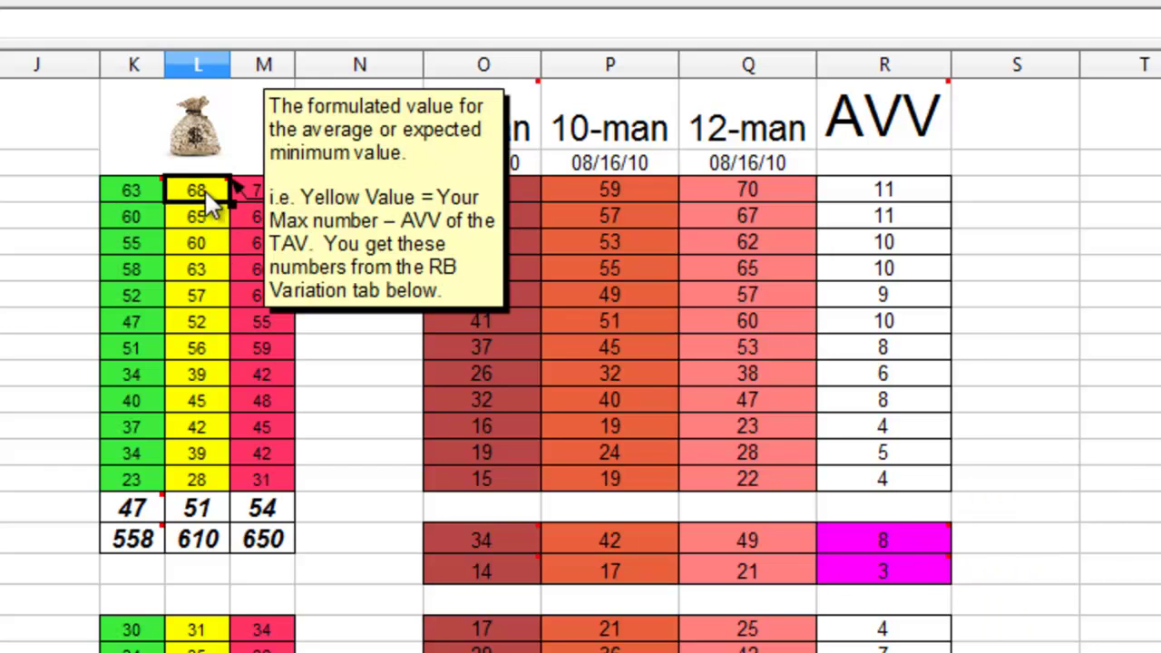
{"action": "left_click", "coordinate": [156, 189]}
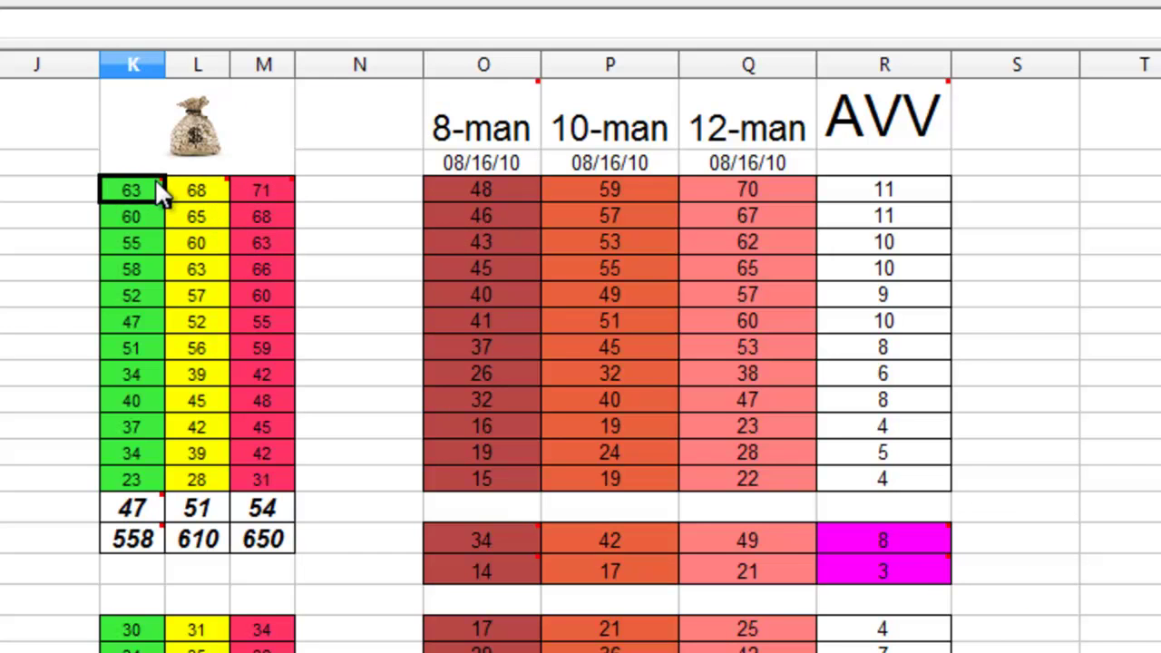
{"action": "mouse_move", "coordinate": [159, 195]}
Go through several player AVV values of the first RB tier, ending at the AVV of the average cost
{"action": "left_click", "coordinate": [931, 189]}
{"action": "left_click", "coordinate": [926, 218]}
{"action": "left_click", "coordinate": [922, 268]}
{"action": "left_click", "coordinate": [918, 403]}
{"action": "left_click", "coordinate": [910, 540]}
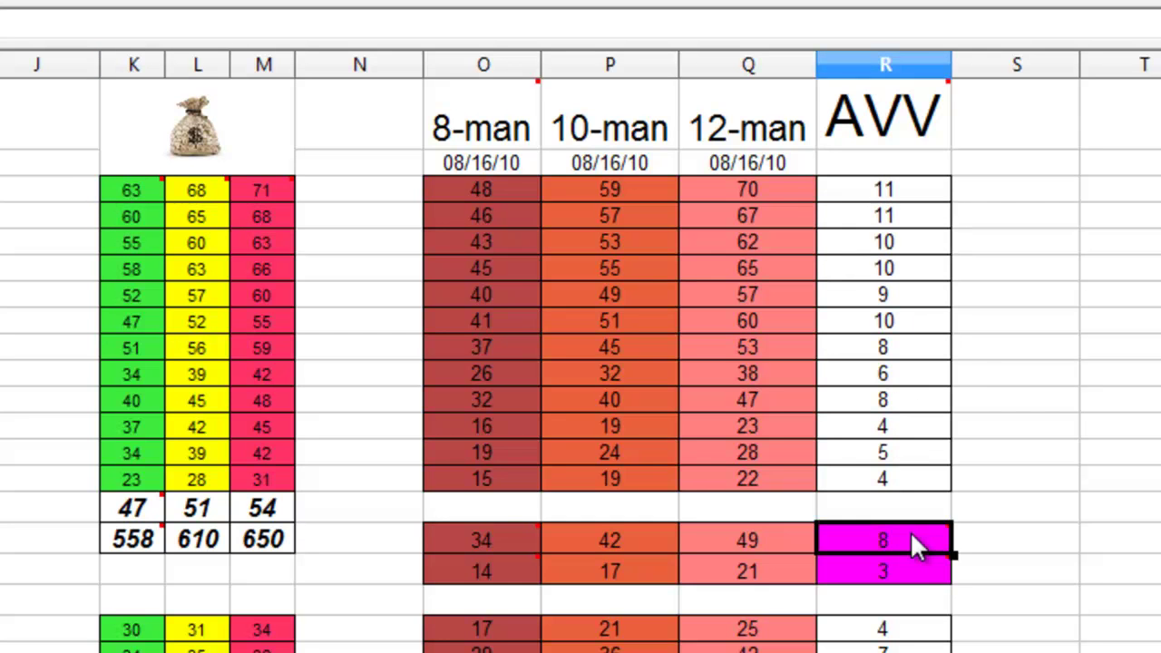
Read the notes on the average-cost and total-cost rows below the first RB tier's green values
{"action": "left_click", "coordinate": [1052, 567]}
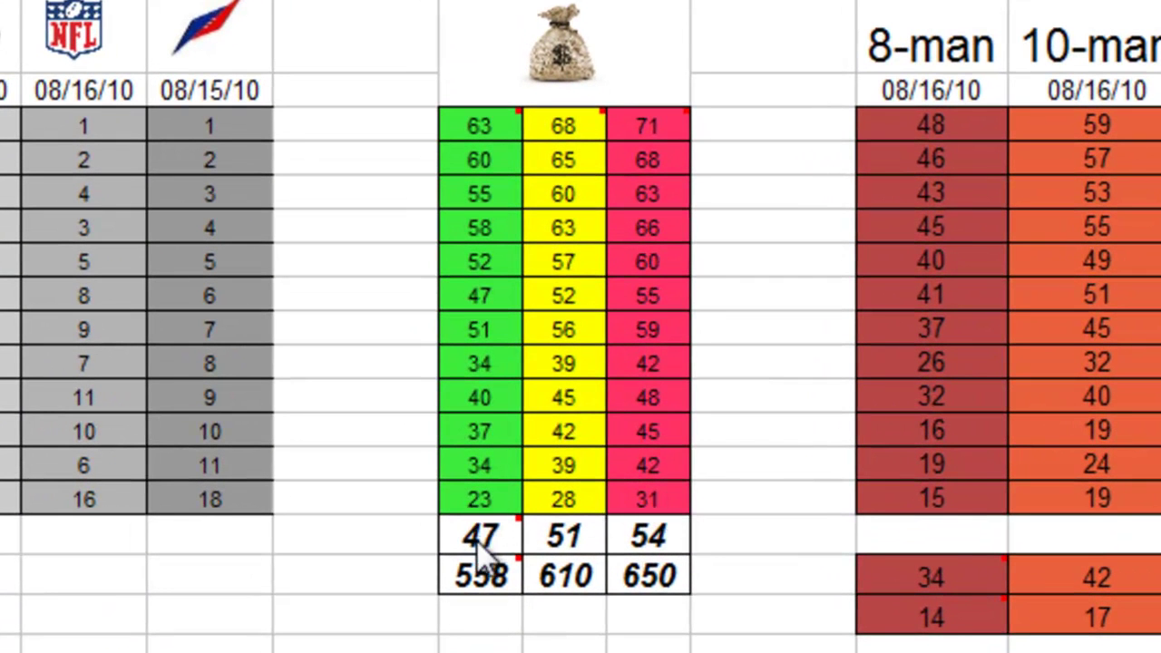
{"action": "mouse_move", "coordinate": [478, 543]}
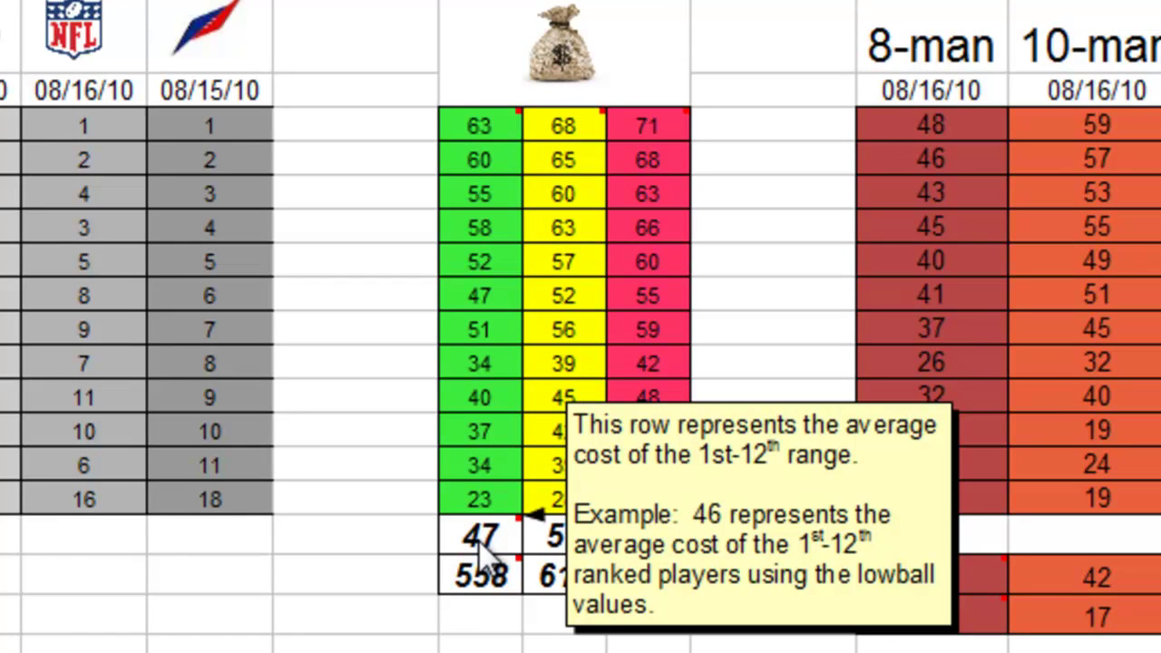
{"action": "mouse_move", "coordinate": [470, 581]}
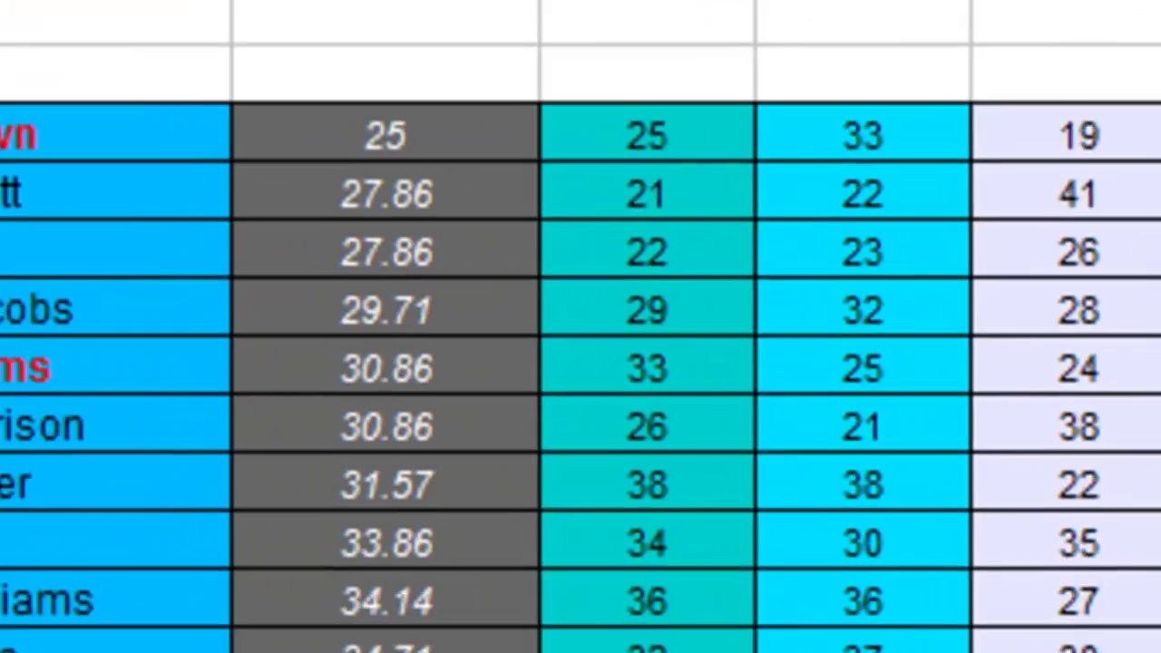
Look through the WR, TE and QB ranking sheets, ending on the Auction Chart sheet
{"action": "left_click", "coordinate": [210, 538]}
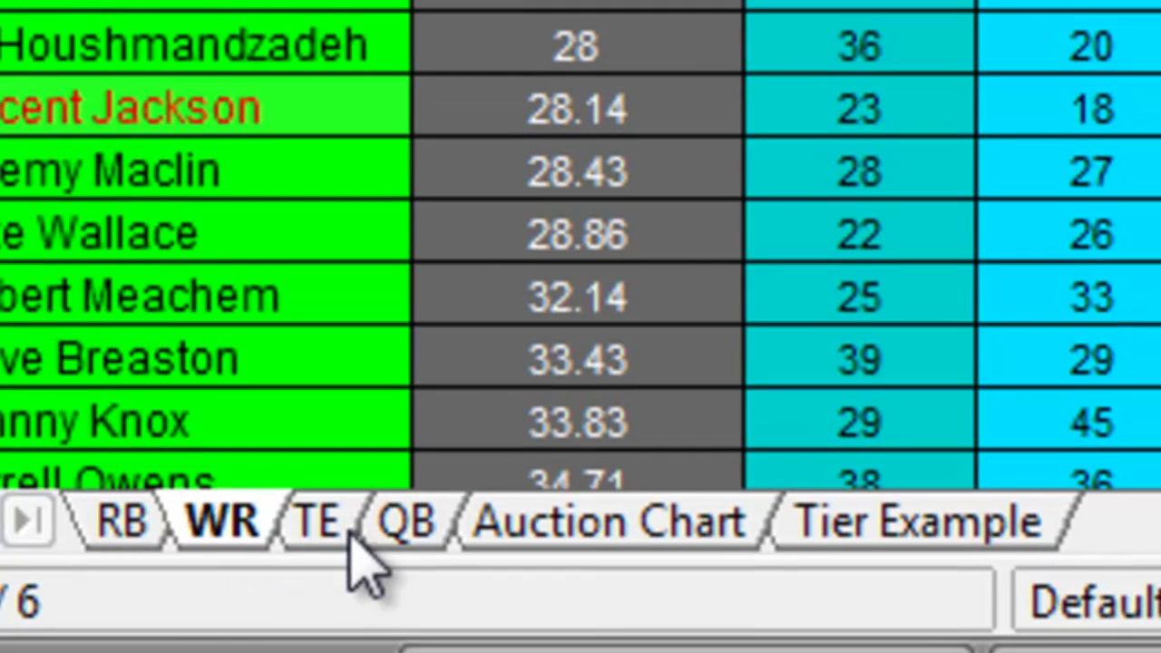
{"action": "left_click", "coordinate": [331, 531]}
{"action": "left_click", "coordinate": [385, 540]}
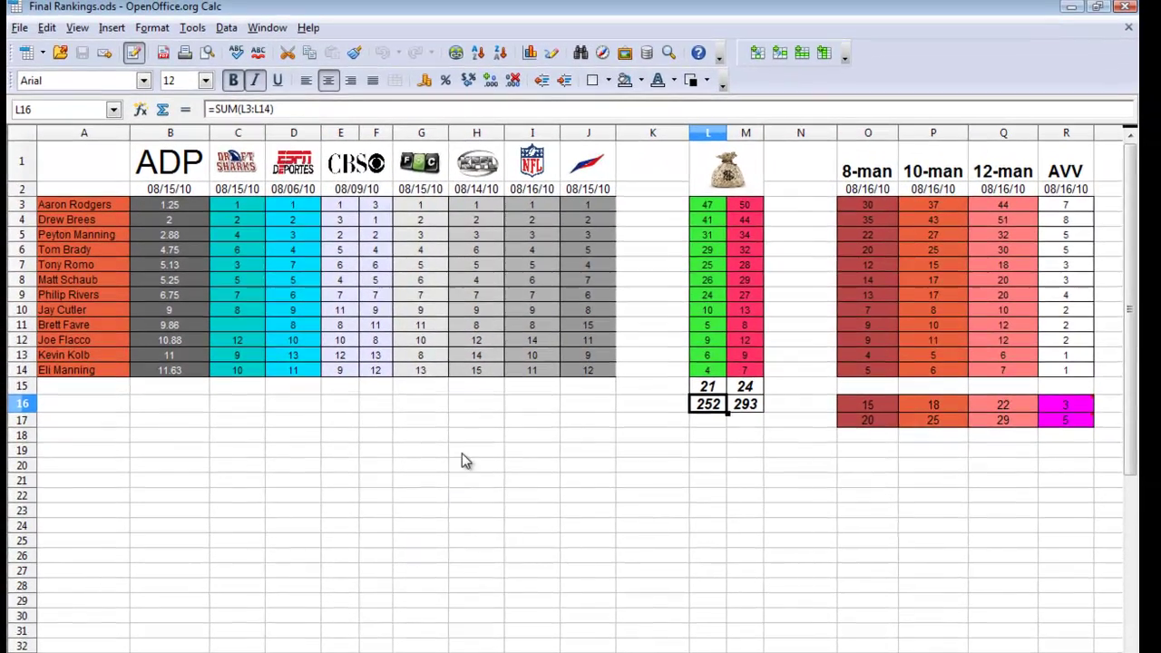
{"action": "left_click", "coordinate": [474, 452]}
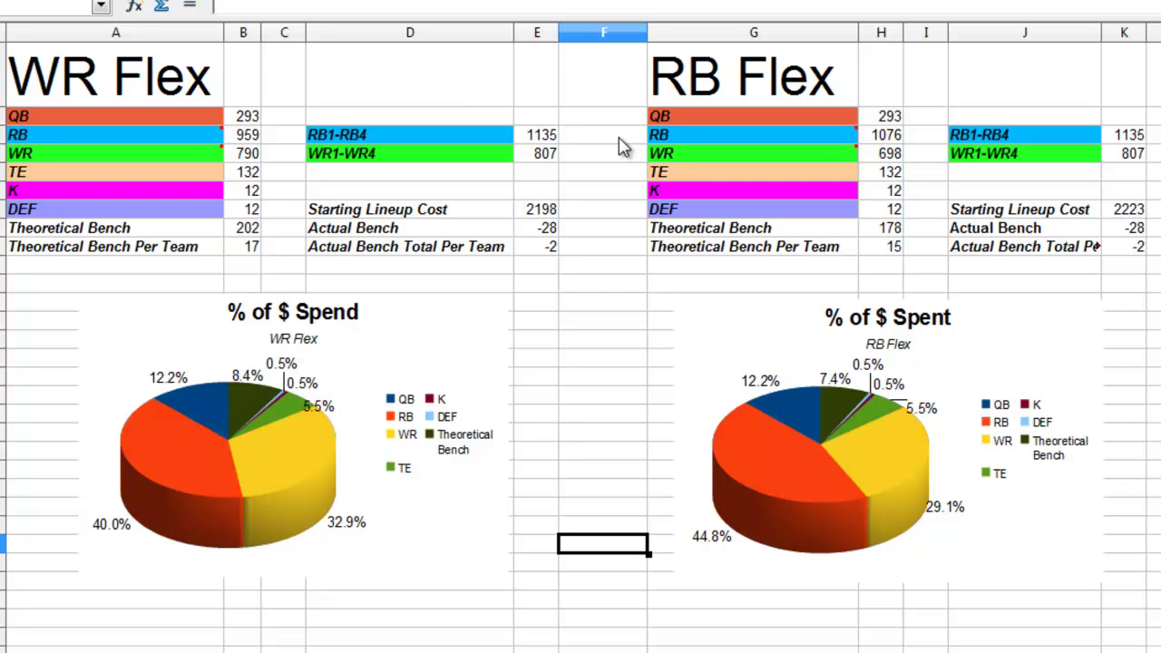
{"action": "left_click", "coordinate": [615, 403]}
{"action": "left_click", "coordinate": [610, 453]}
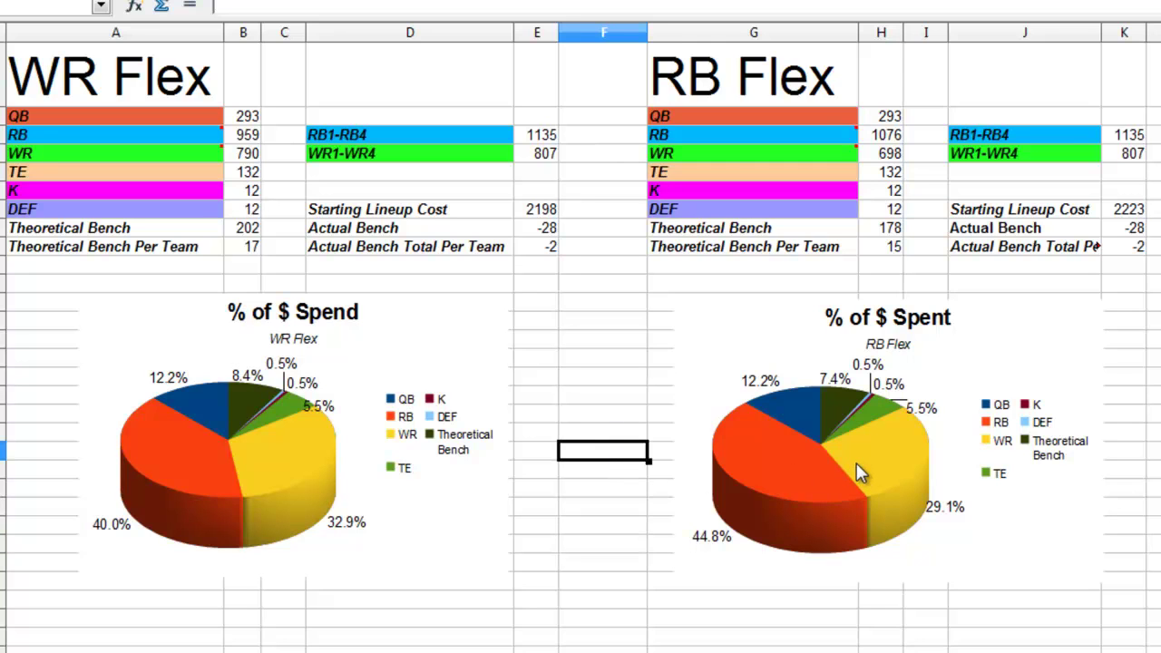
{"action": "left_click", "coordinate": [620, 417]}
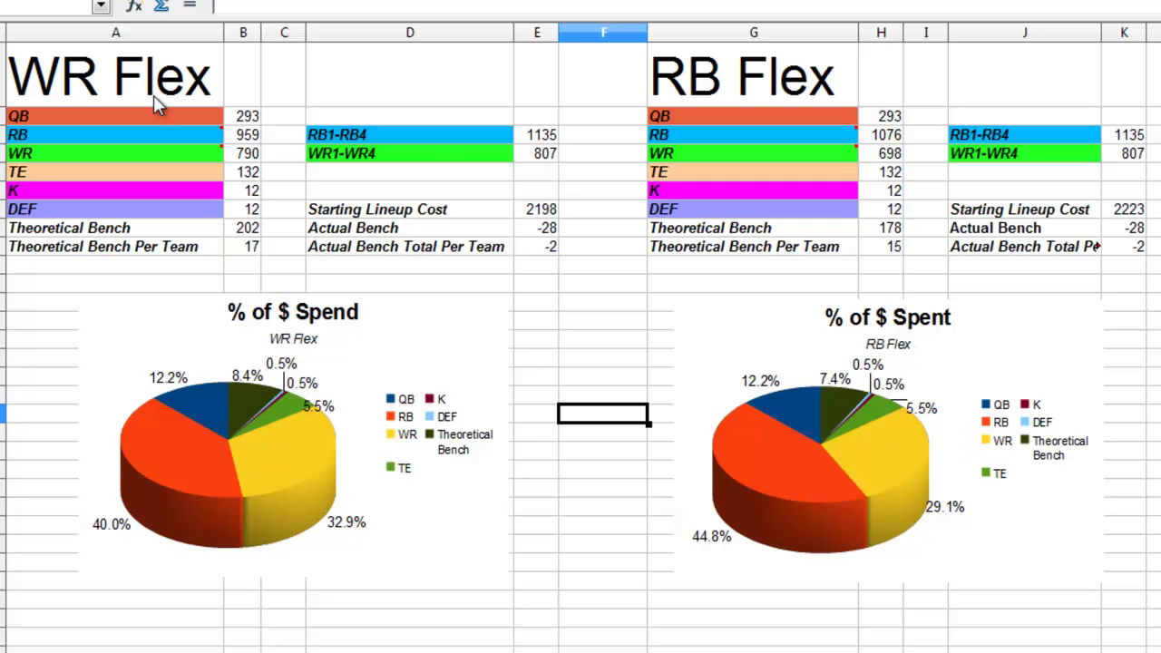
{"action": "left_click", "coordinate": [498, 617]}
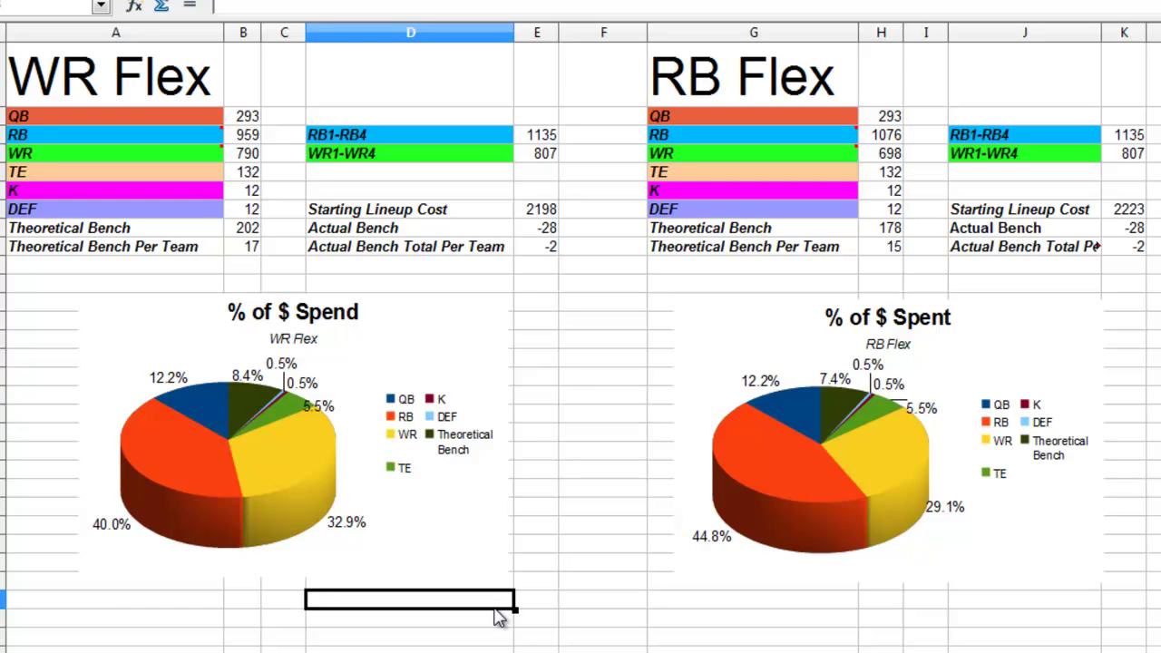
{"action": "left_click", "coordinate": [594, 528]}
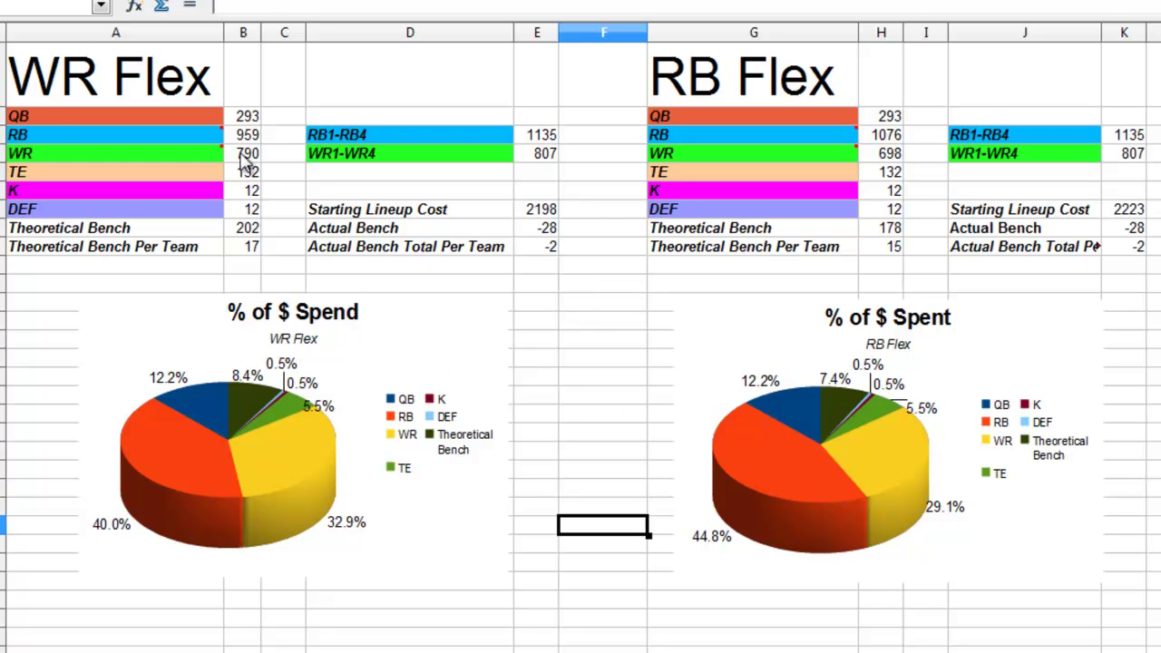
Inspect the QB, RB, WR and TE totals of the WR Flex table in turn
{"action": "left_click", "coordinate": [243, 120]}
{"action": "left_click", "coordinate": [246, 136]}
{"action": "left_click", "coordinate": [249, 153]}
{"action": "left_click", "coordinate": [248, 171]}
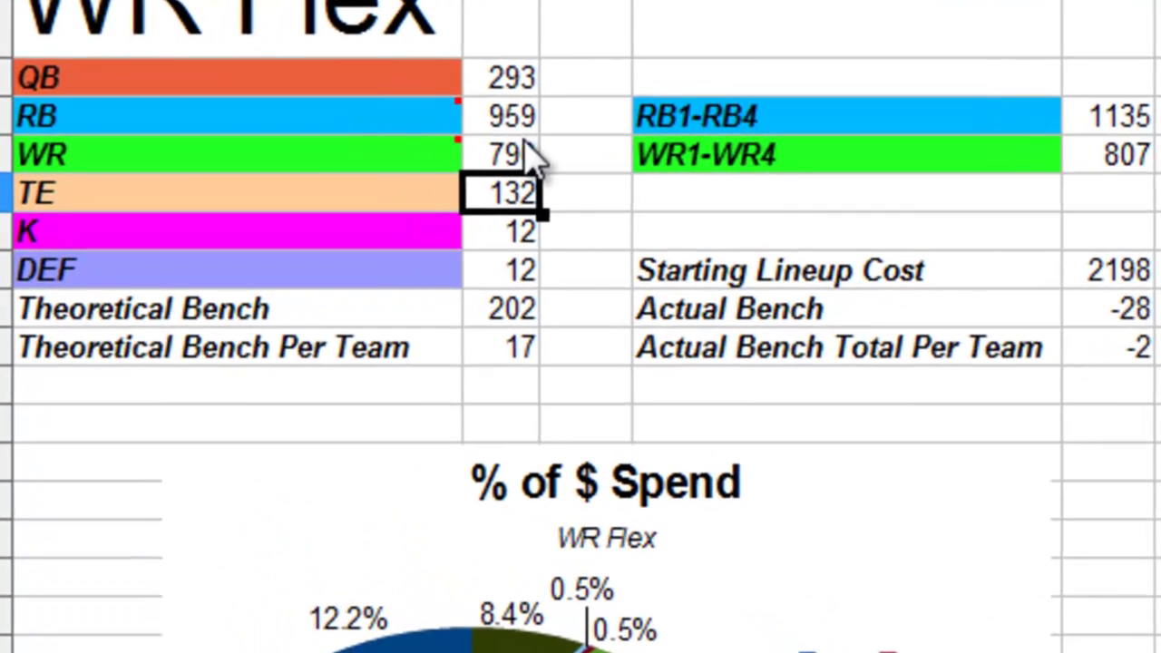
Try different third-tier total cells of the WR sheet in the WR Flex table's WR formula, keeping L48 as the reference
{"action": "double_click", "coordinate": [481, 156]}
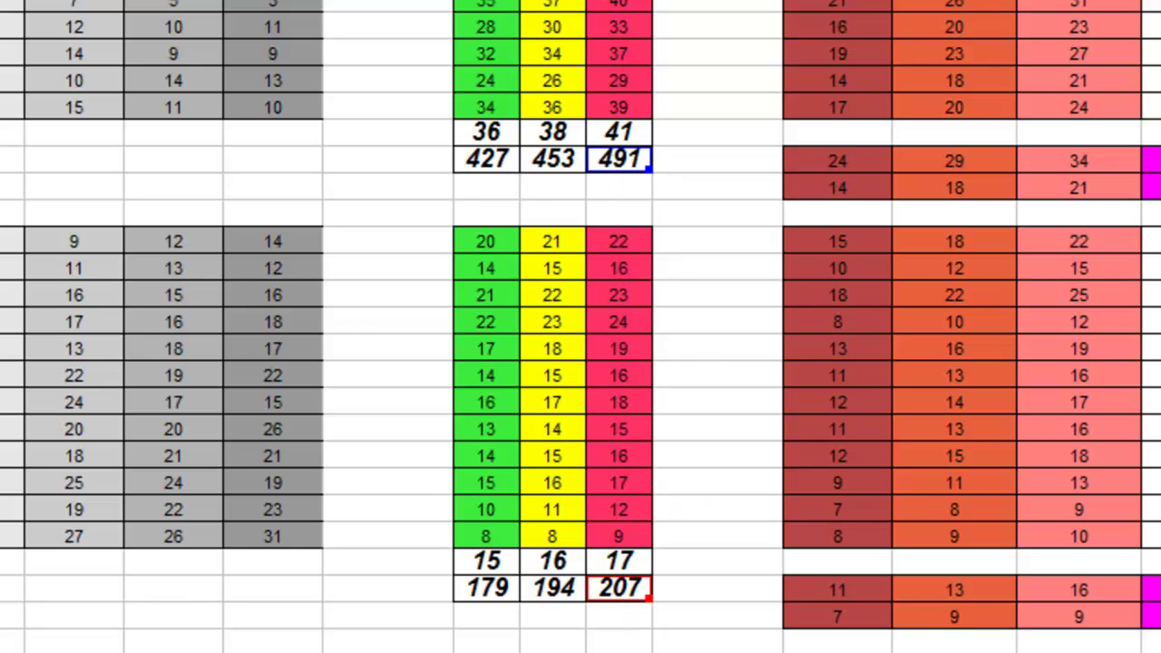
{"action": "scroll", "coordinate": [742, 82], "scroll_direction": "down", "scroll_amount": 5}
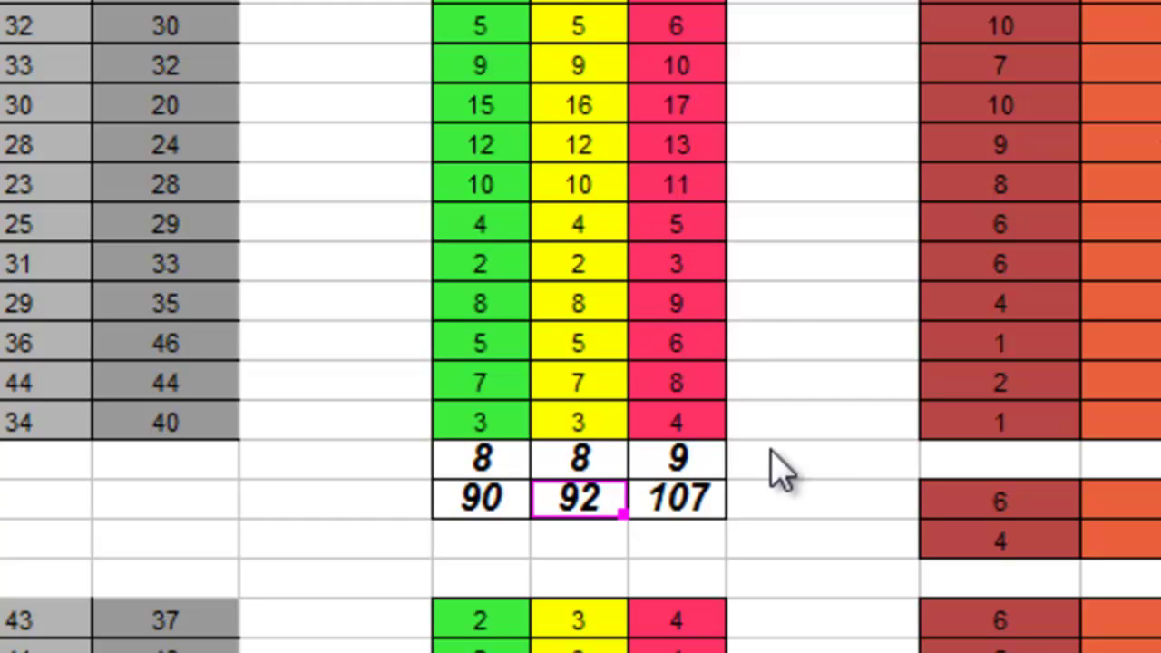
{"action": "left_click", "coordinate": [671, 498]}
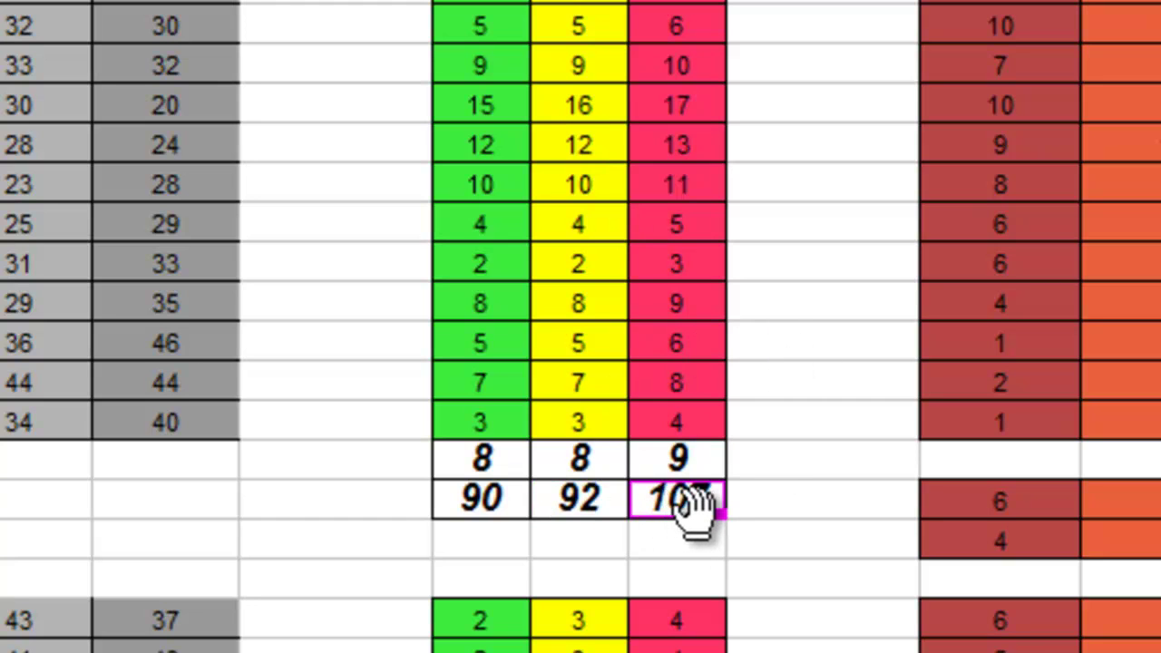
{"action": "left_click", "coordinate": [589, 499]}
{"action": "left_click", "coordinate": [515, 500]}
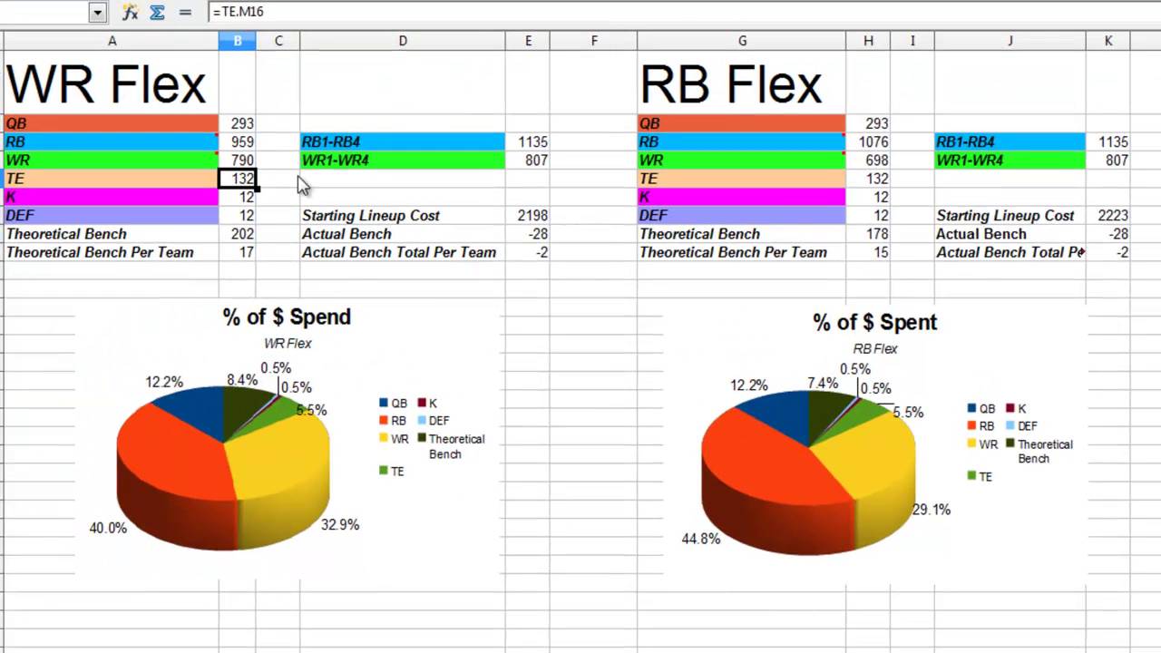
{"action": "left_click", "coordinate": [241, 160]}
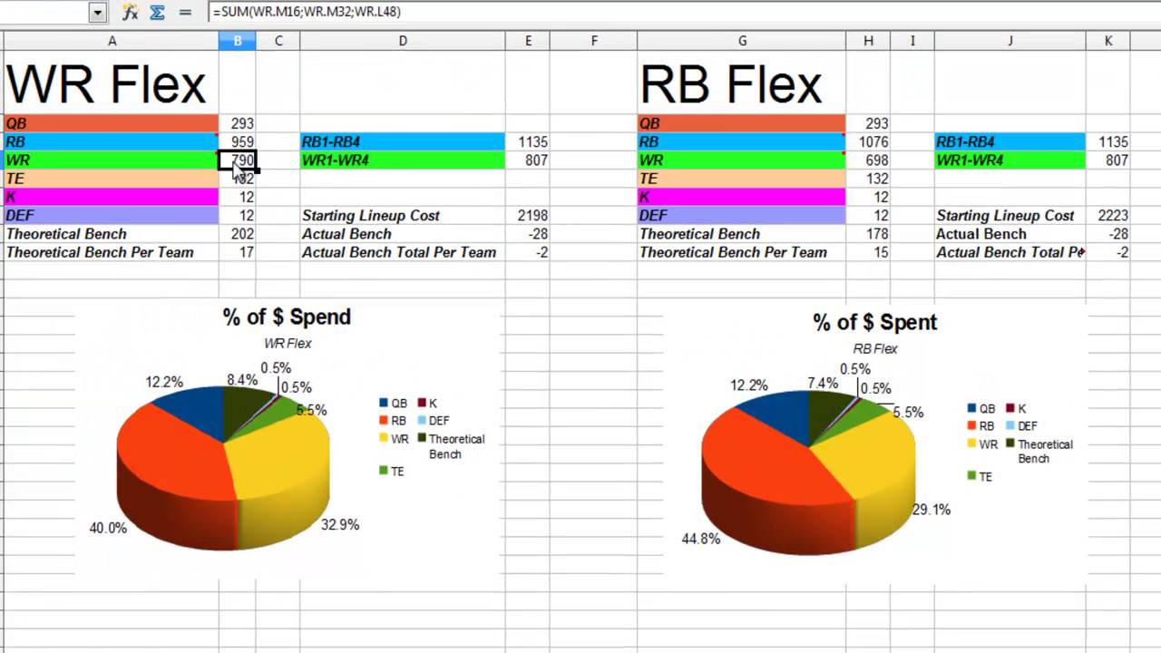
{"action": "left_click", "coordinate": [243, 181]}
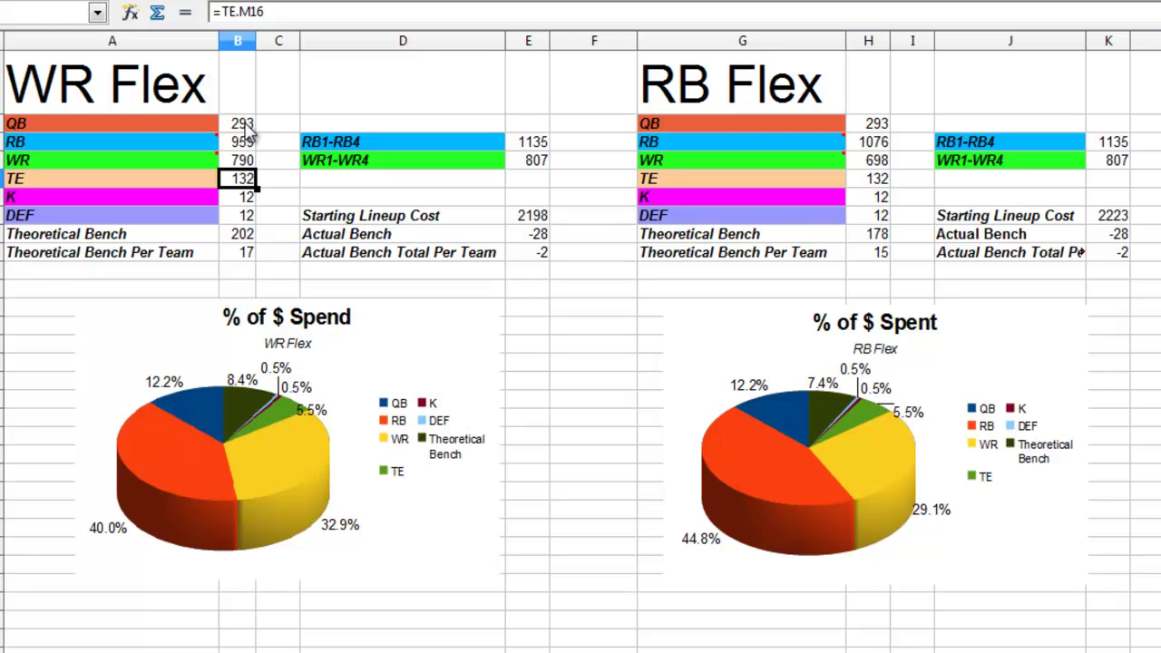
Change the WR Flex table's QB formula to reference the green column total, cell L16, on the QB sheet
{"action": "left_click", "coordinate": [244, 127]}
{"action": "double_click", "coordinate": [233, 124]}
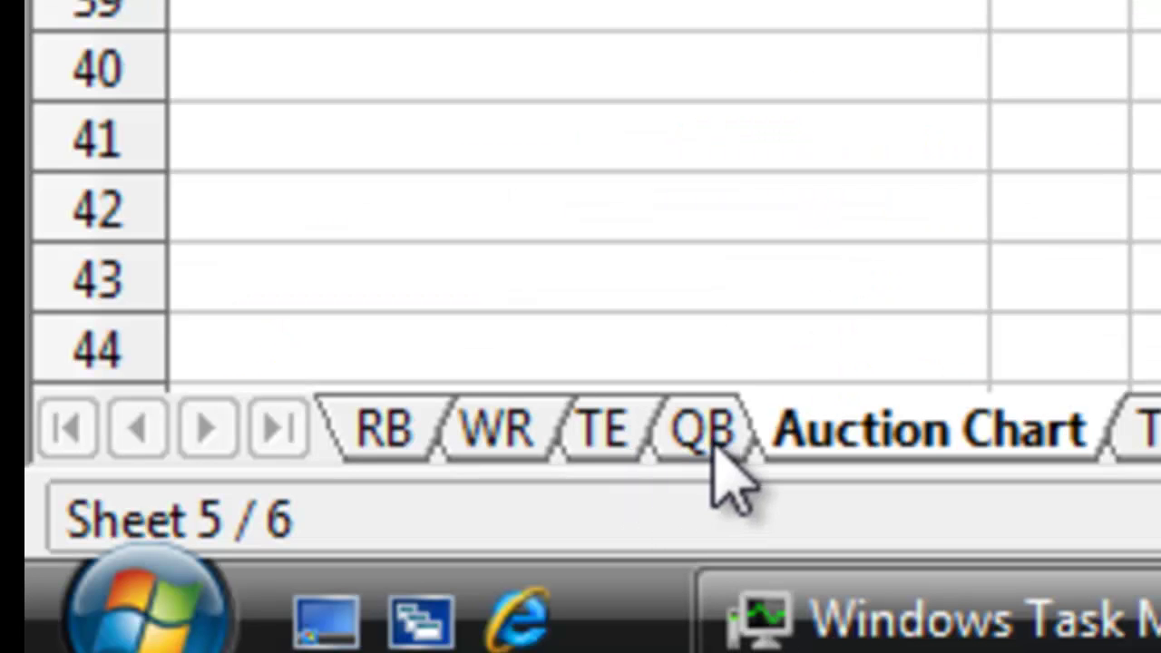
{"action": "left_click", "coordinate": [714, 437]}
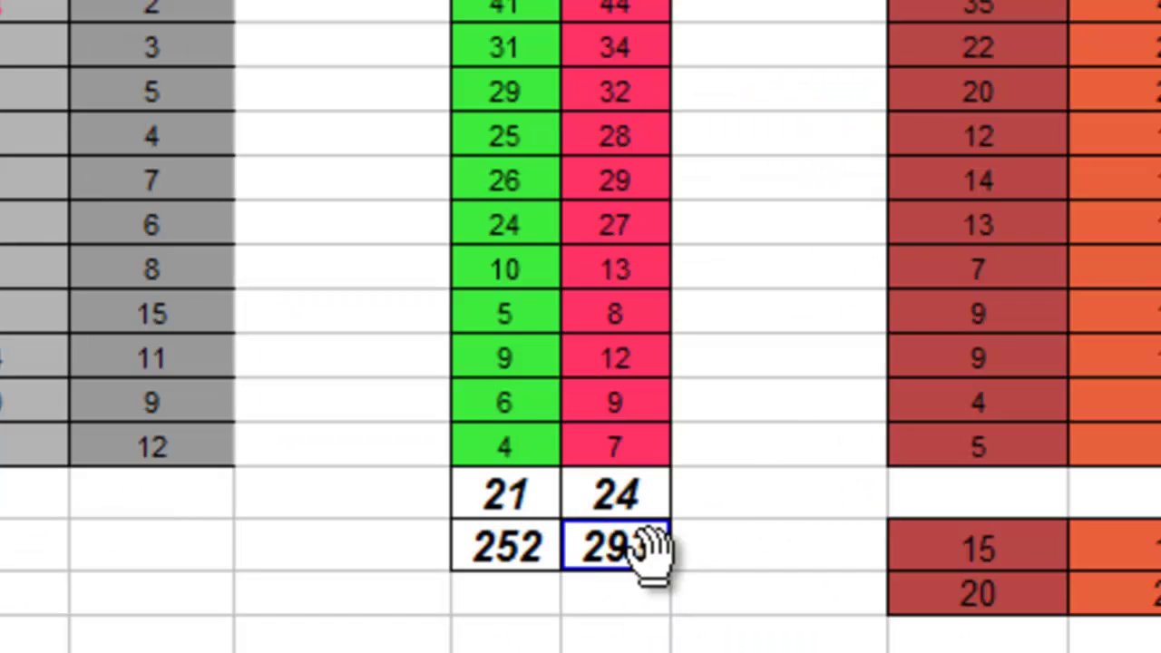
{"action": "left_click", "coordinate": [544, 542]}
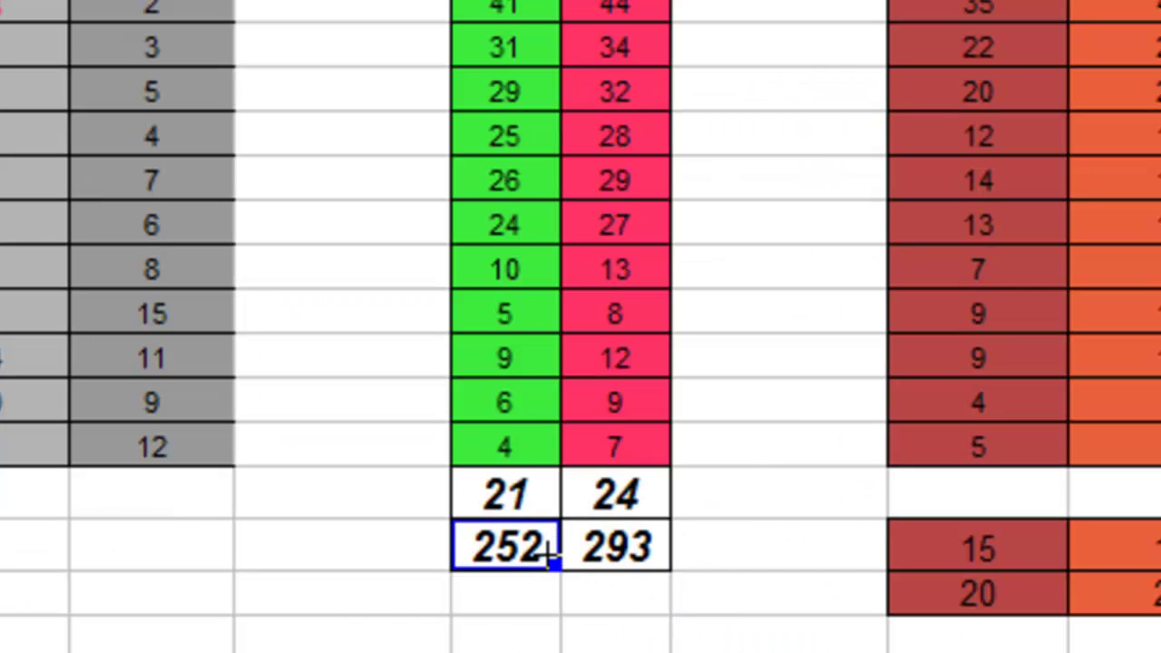
{"action": "key", "text": "Return"}
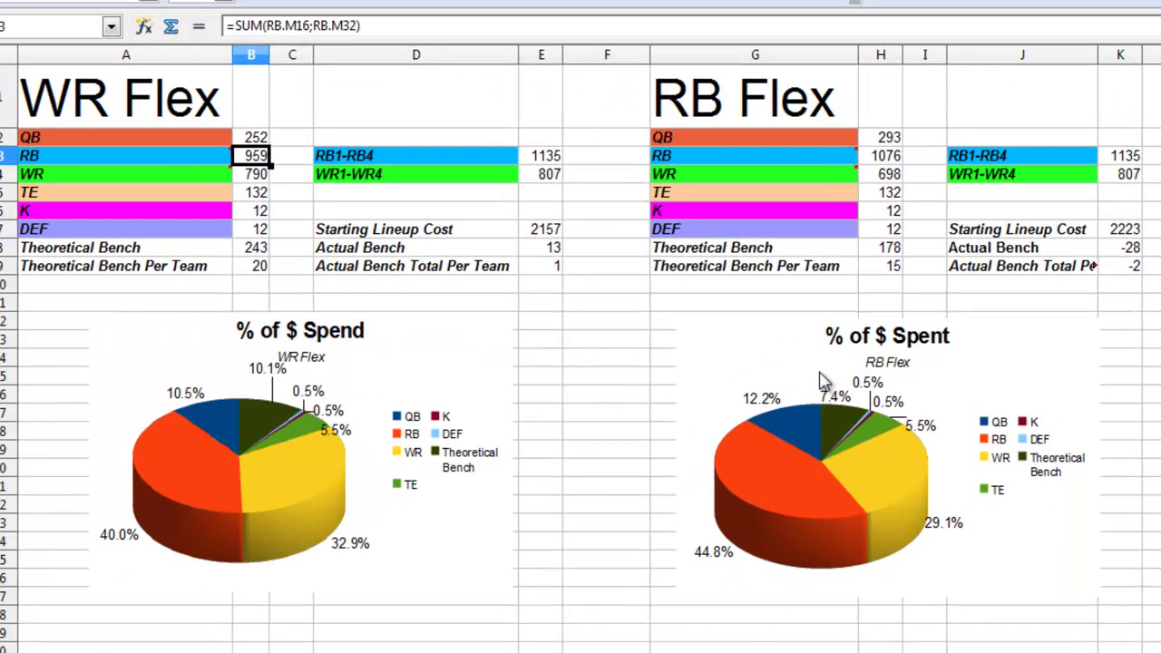
Check the WR Flex table's QB, Theoretical Bench, Theoretical Bench Per Team and Actual Bench cells
{"action": "left_click", "coordinate": [255, 140]}
{"action": "left_click", "coordinate": [260, 250]}
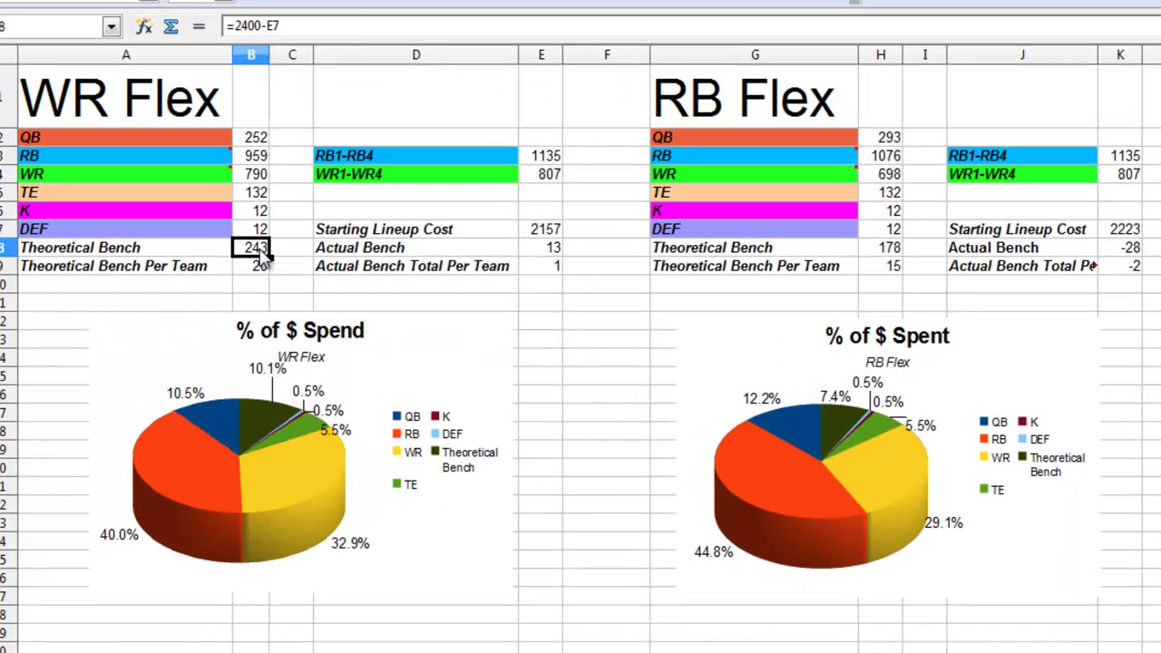
{"action": "left_click", "coordinate": [260, 268]}
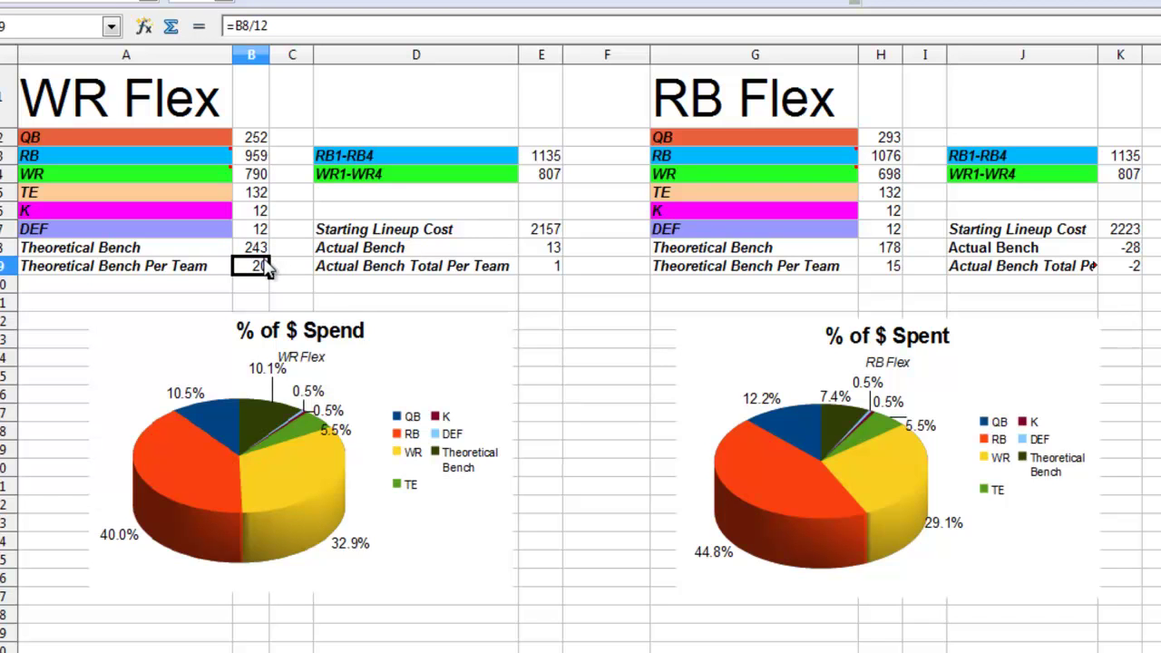
{"action": "left_click", "coordinate": [544, 254]}
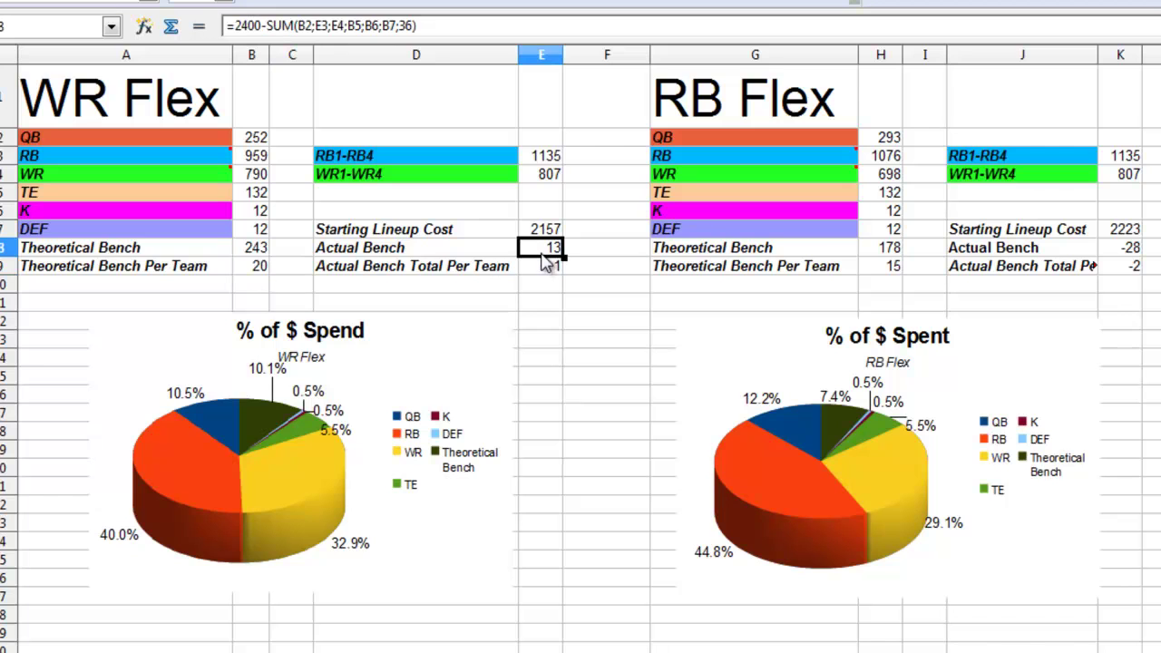
Examine the WR Flex table's Theoretical Bench and Theoretical Bench Per Team formulas alongside its Starting Lineup Cost and Actual Bench labels
{"action": "left_click", "coordinate": [165, 254]}
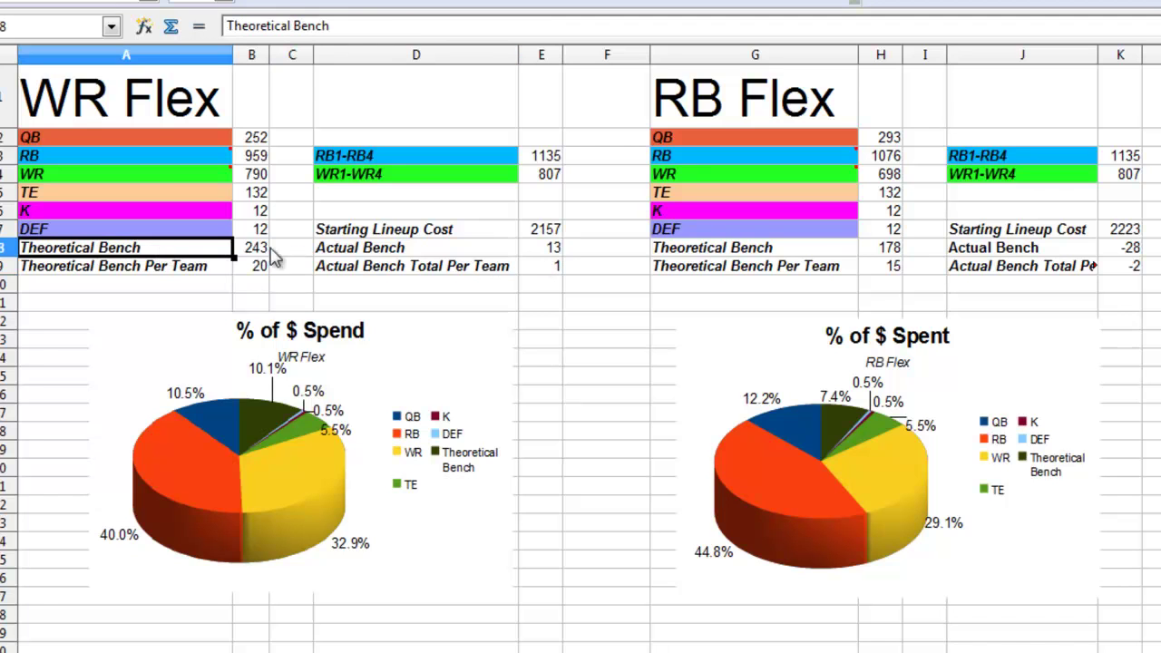
{"action": "left_click", "coordinate": [372, 258]}
{"action": "left_click", "coordinate": [172, 254]}
{"action": "left_click", "coordinate": [250, 254]}
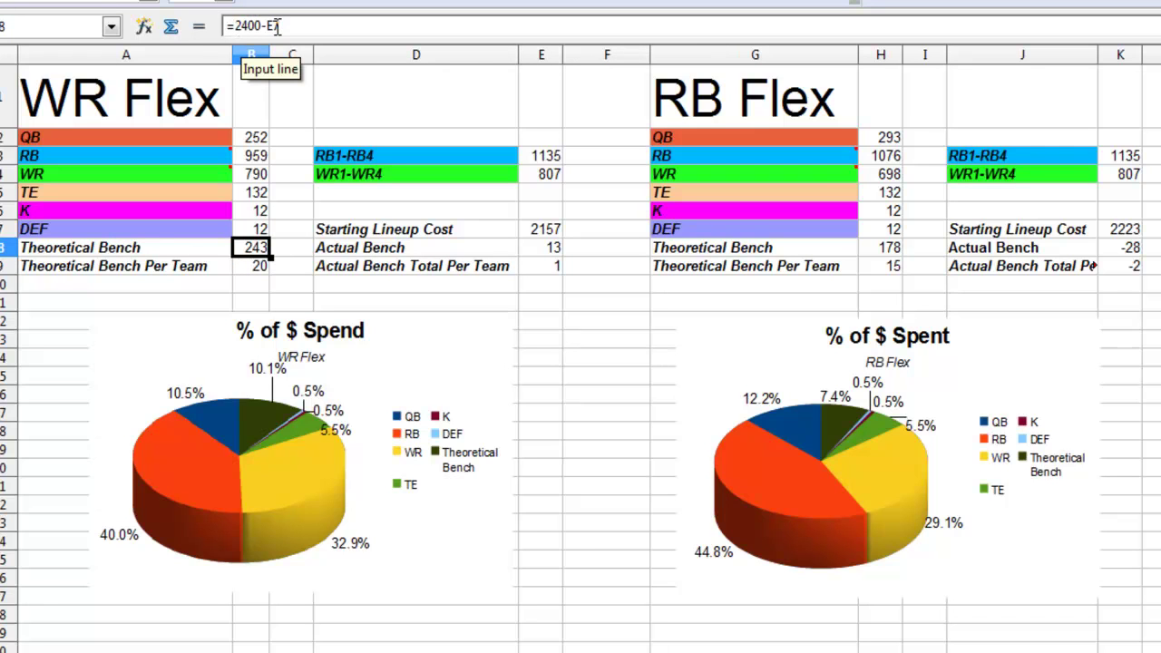
{"action": "left_click", "coordinate": [480, 230]}
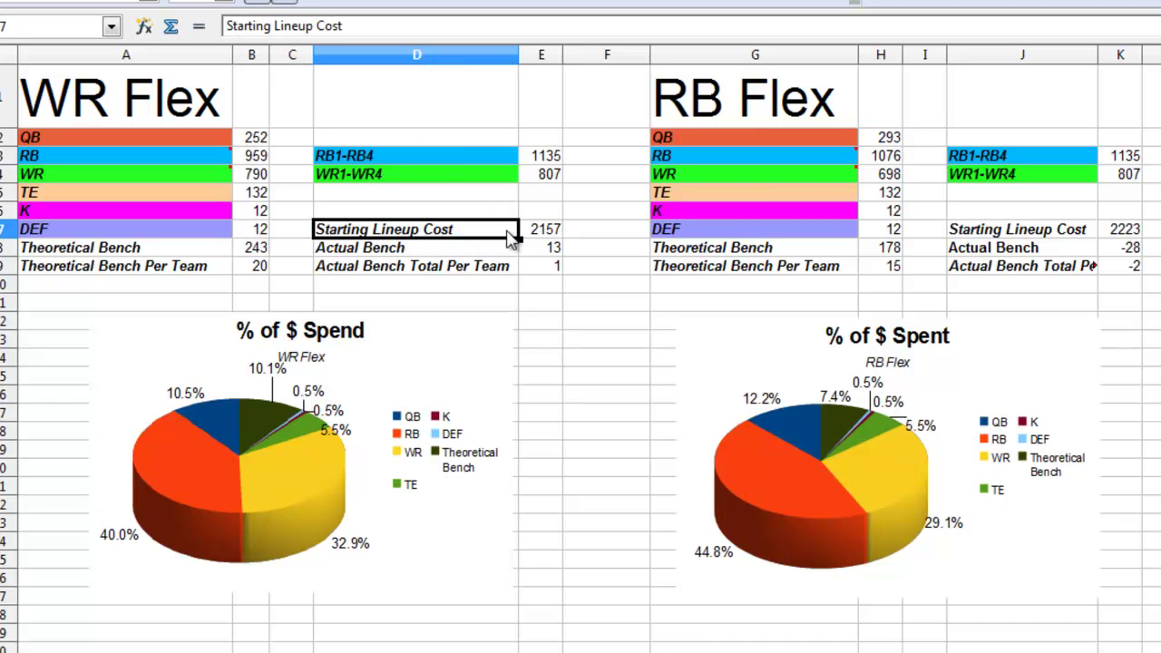
{"action": "left_click", "coordinate": [260, 251]}
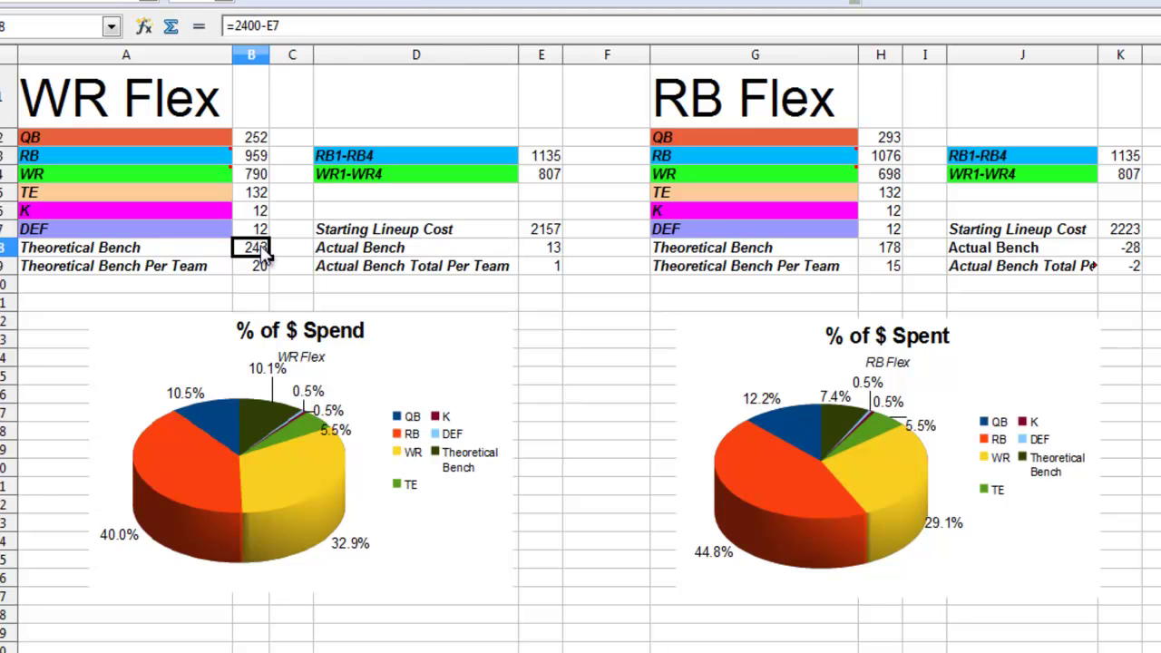
{"action": "left_click", "coordinate": [260, 273]}
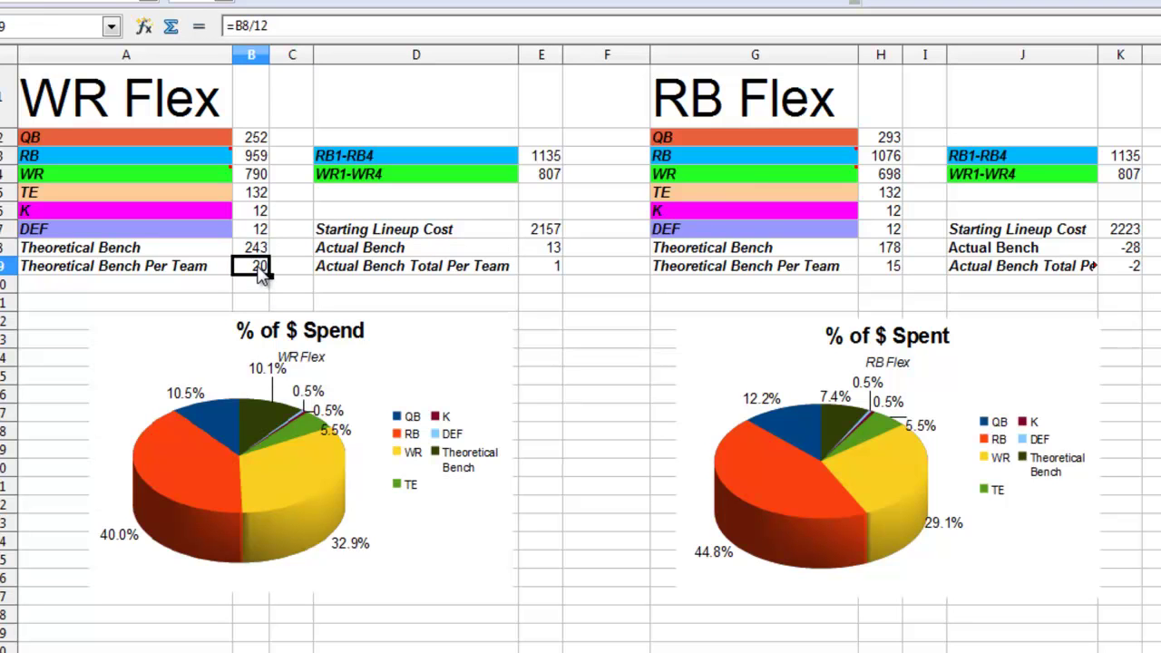
{"action": "left_click", "coordinate": [414, 255]}
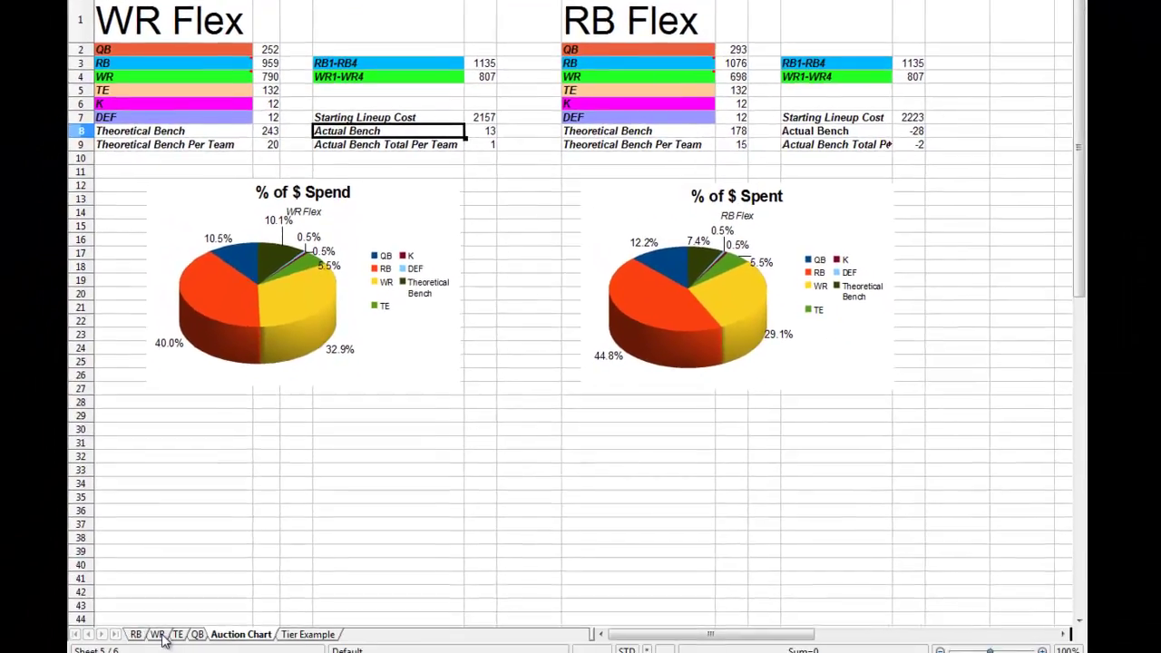
Look up the fourth-tier averages and totals on the WR sheet
{"action": "left_click", "coordinate": [161, 608]}
{"action": "scroll", "coordinate": [449, 481], "scroll_direction": "down", "scroll_amount": 5}
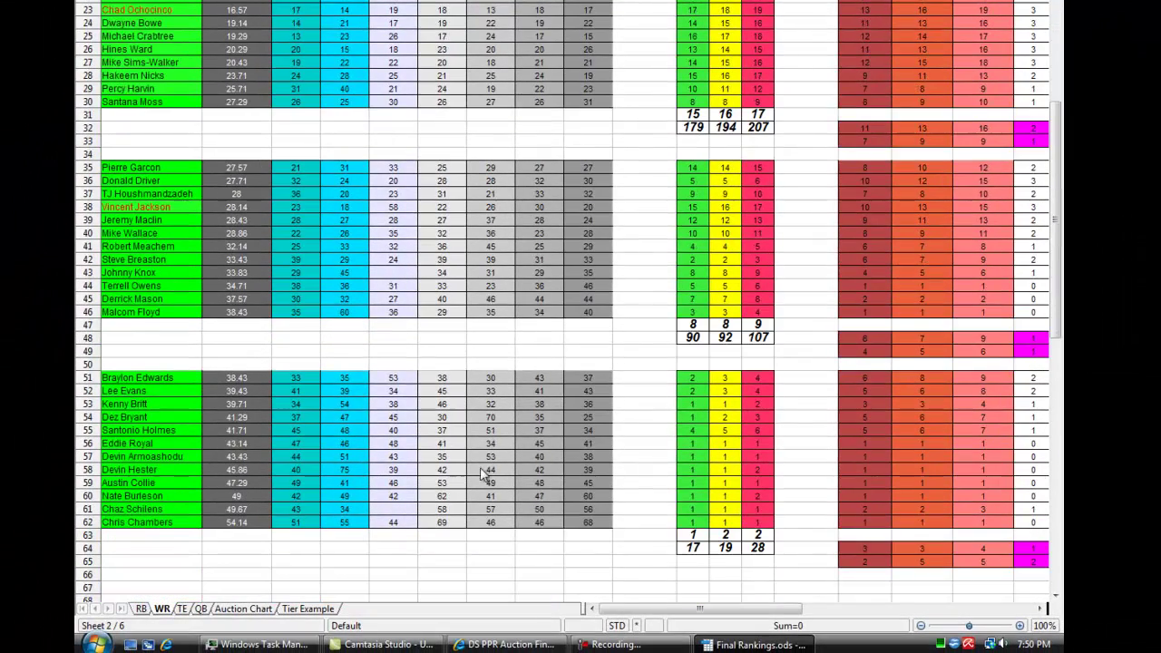
{"action": "left_click", "coordinate": [758, 536]}
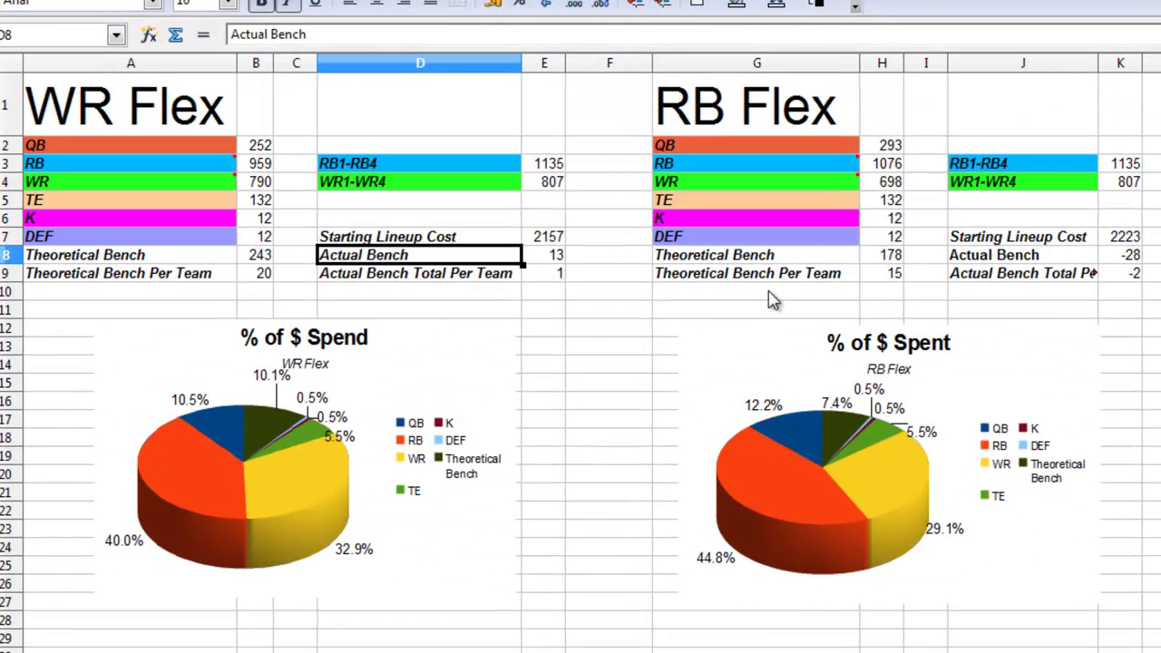
Examine the cells referenced by the WR Flex table's Actual Bench formula, removing the stray E9 reference before closing it
{"action": "left_click", "coordinate": [551, 259]}
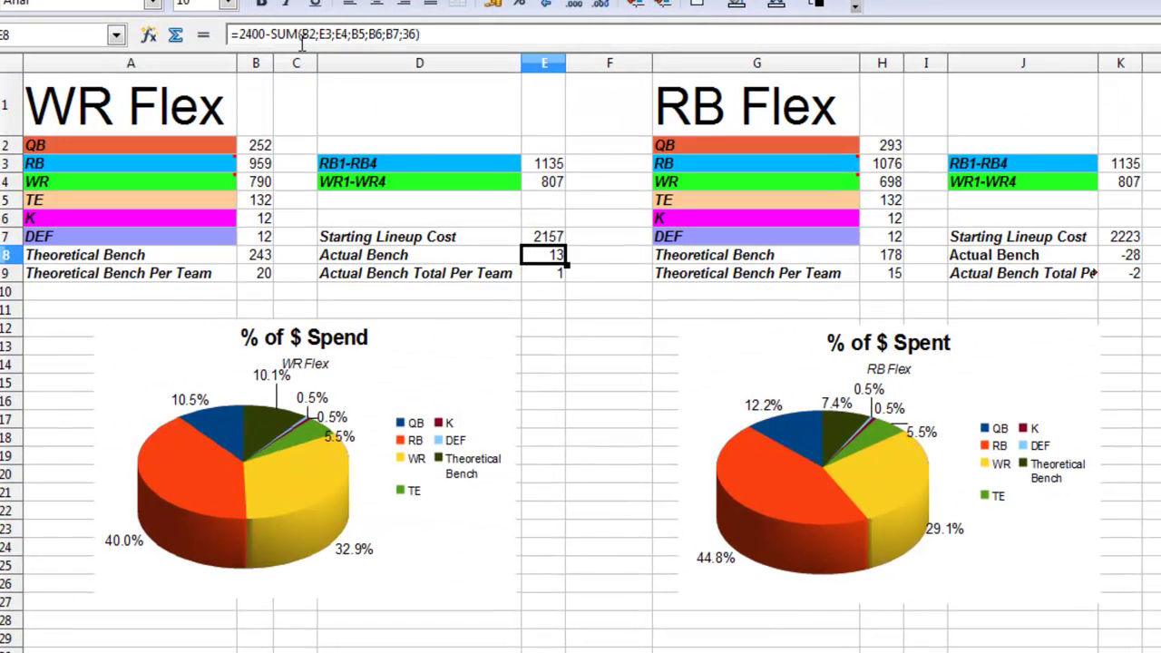
{"action": "double_click", "coordinate": [538, 258]}
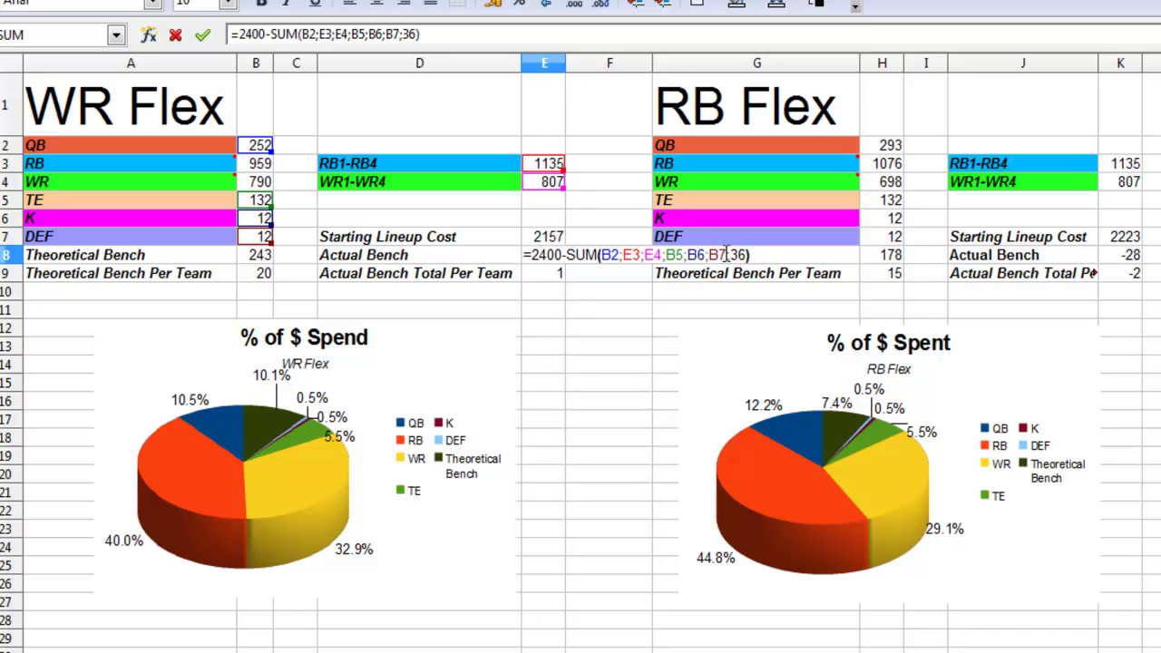
{"action": "left_click", "coordinate": [555, 289]}
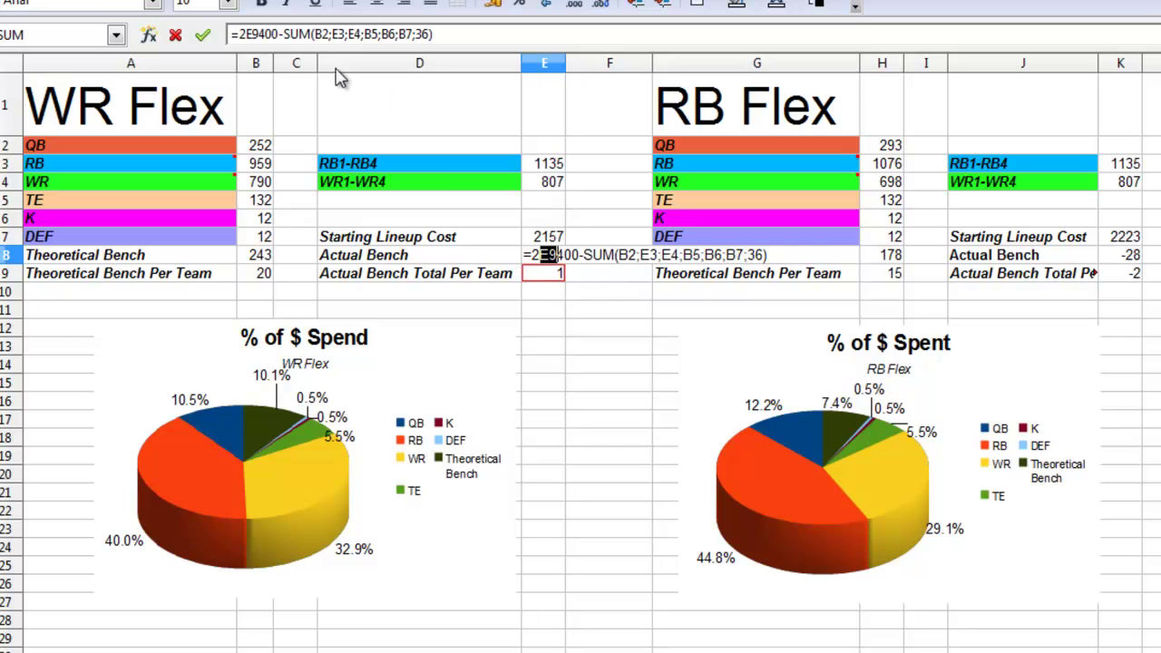
{"action": "type", "text": "E"}
{"action": "key", "text": "BackSpace"}
{"action": "key", "text": "Return"}
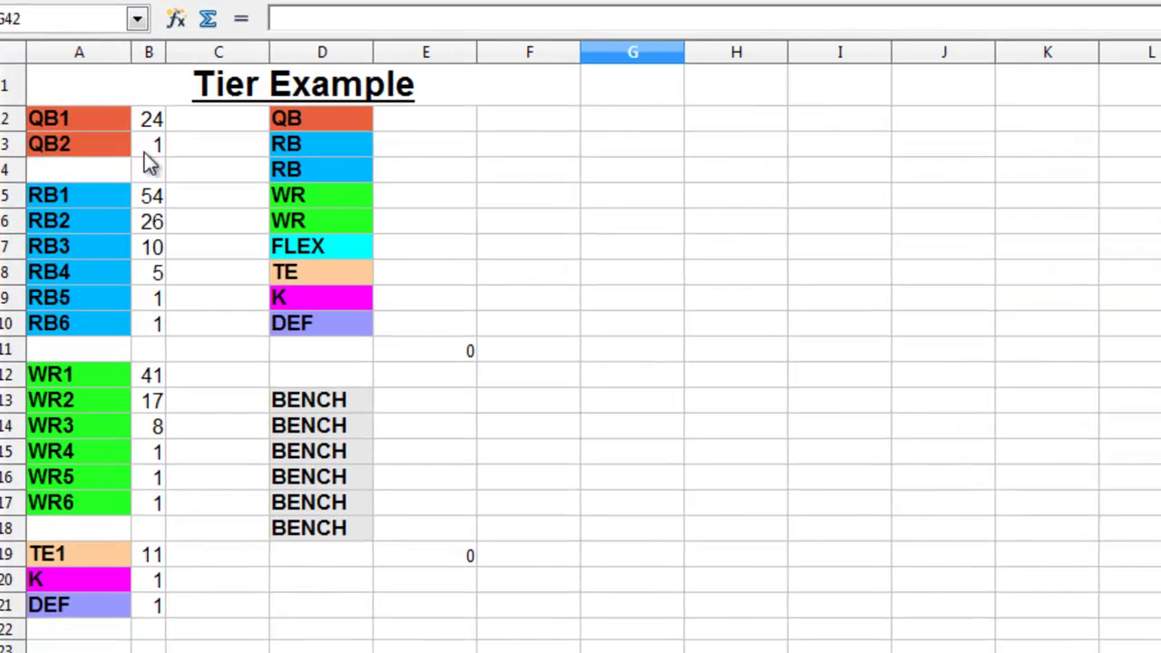
Check the QB1, QB2, RB1 and RB2 price cells on the Tier Example sheet
{"action": "left_click", "coordinate": [149, 124]}
{"action": "left_click", "coordinate": [154, 146]}
{"action": "left_click", "coordinate": [154, 201]}
{"action": "left_click", "coordinate": [154, 227]}
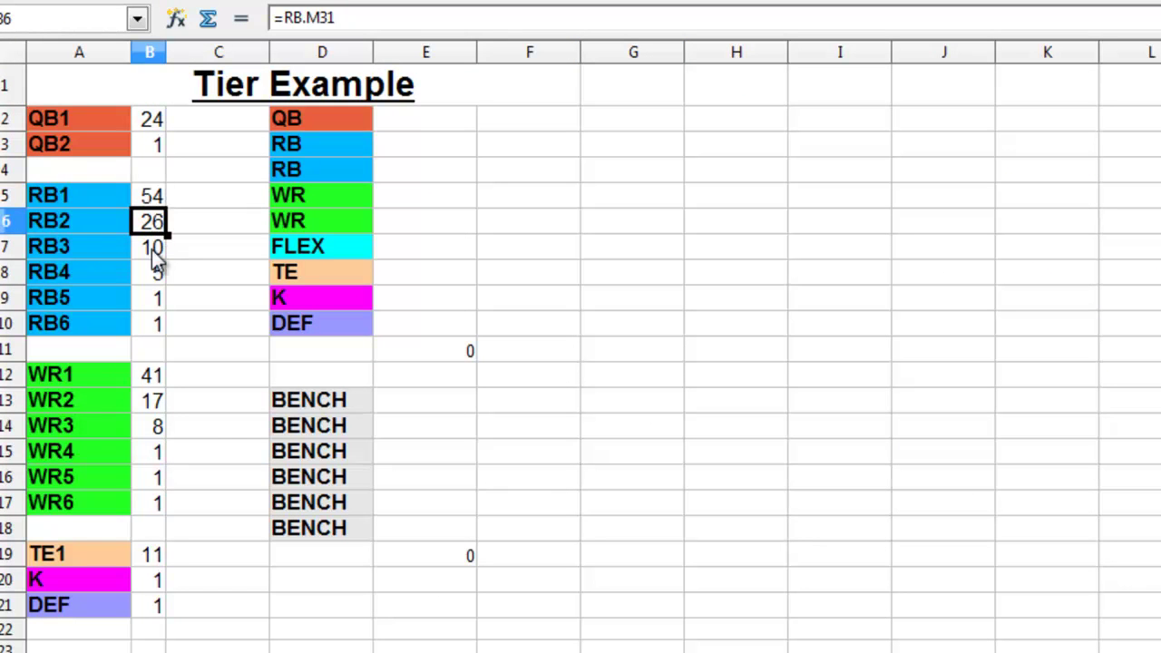
{"action": "left_click", "coordinate": [112, 118]}
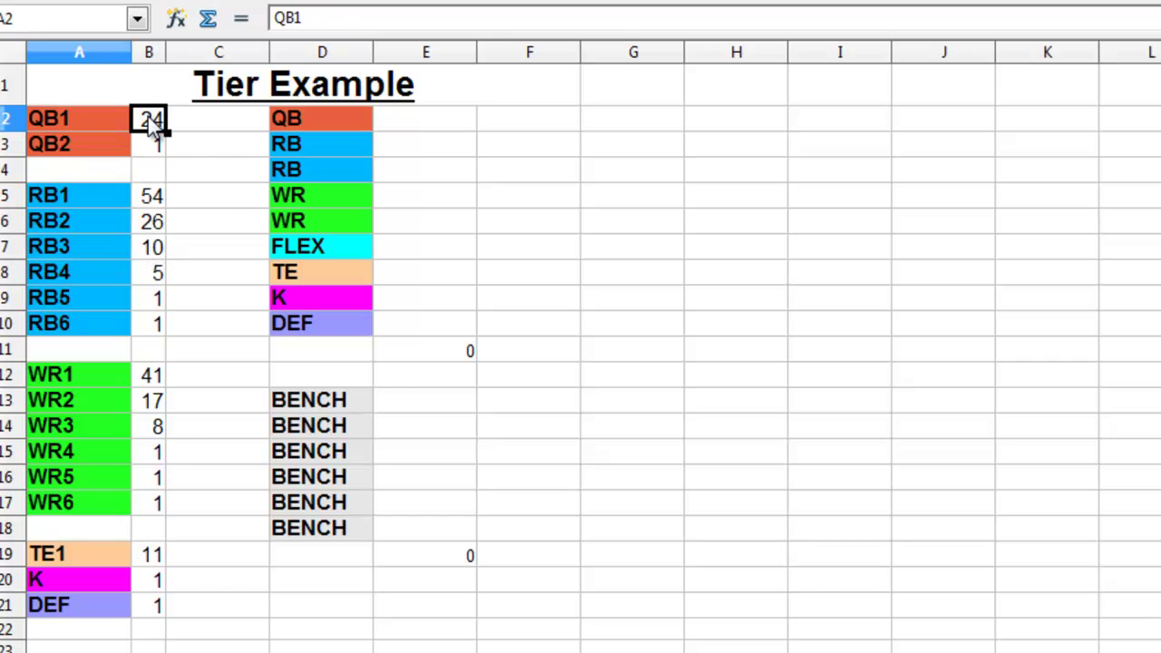
{"action": "left_click", "coordinate": [152, 124]}
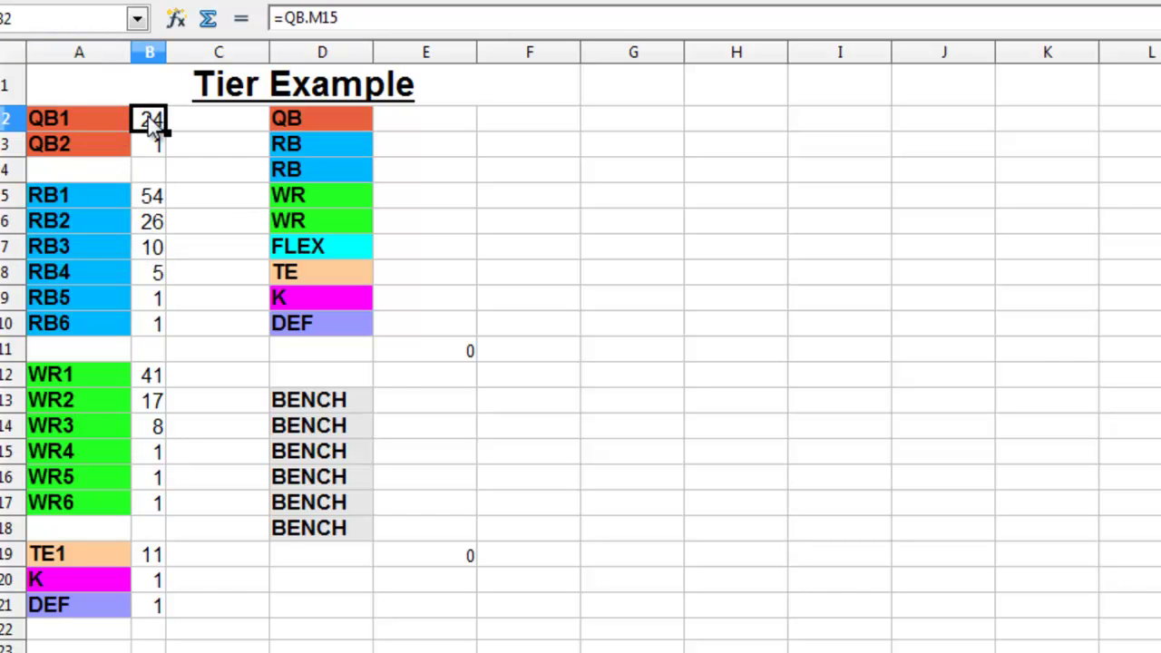
Go through the empty starting lineup price cells in column E, starting from the QB and RB slots
{"action": "left_click", "coordinate": [412, 120]}
{"action": "left_click", "coordinate": [76, 196]}
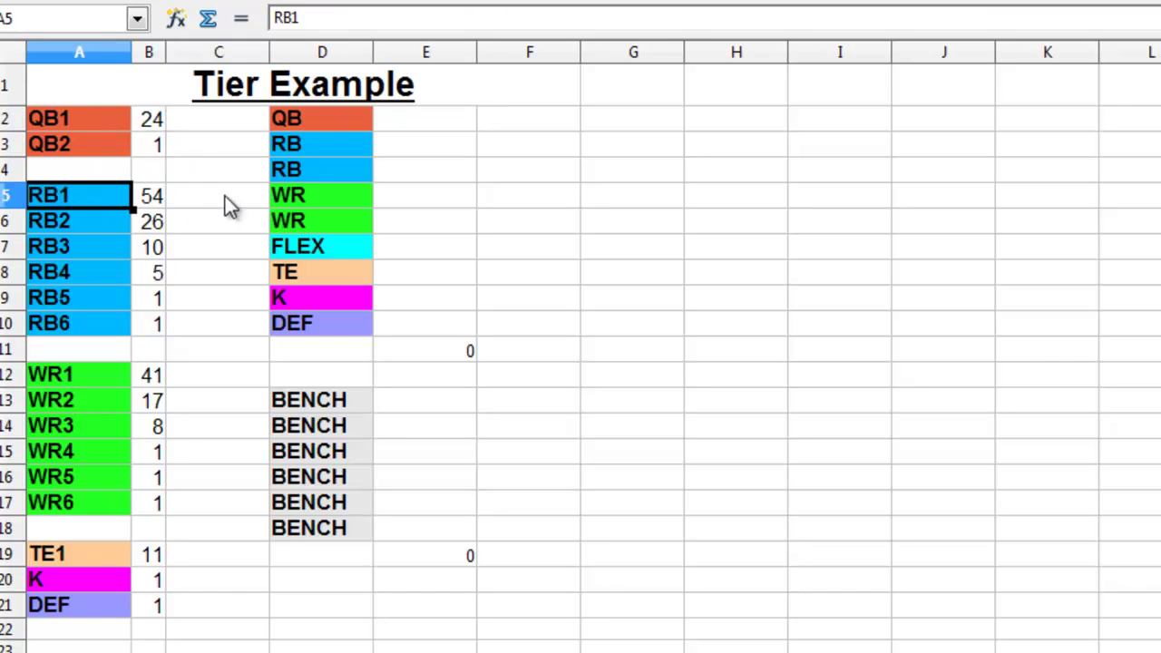
{"action": "left_click", "coordinate": [439, 155]}
{"action": "left_click", "coordinate": [447, 168]}
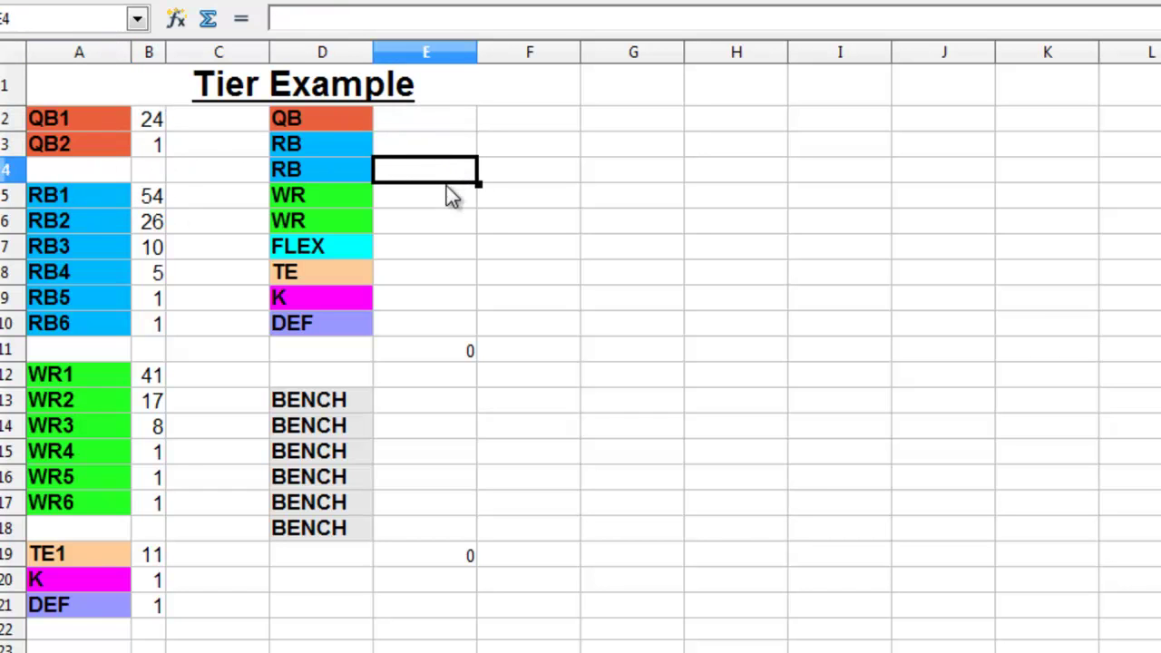
{"action": "key", "text": "Down"}
{"action": "key", "text": "Down"}
{"action": "key", "text": "Down"}
{"action": "key", "text": "Down"}
{"action": "key", "text": "Down"}
{"action": "key", "text": "Down"}
{"action": "key", "text": "Down"}
{"action": "key", "text": "Down"}
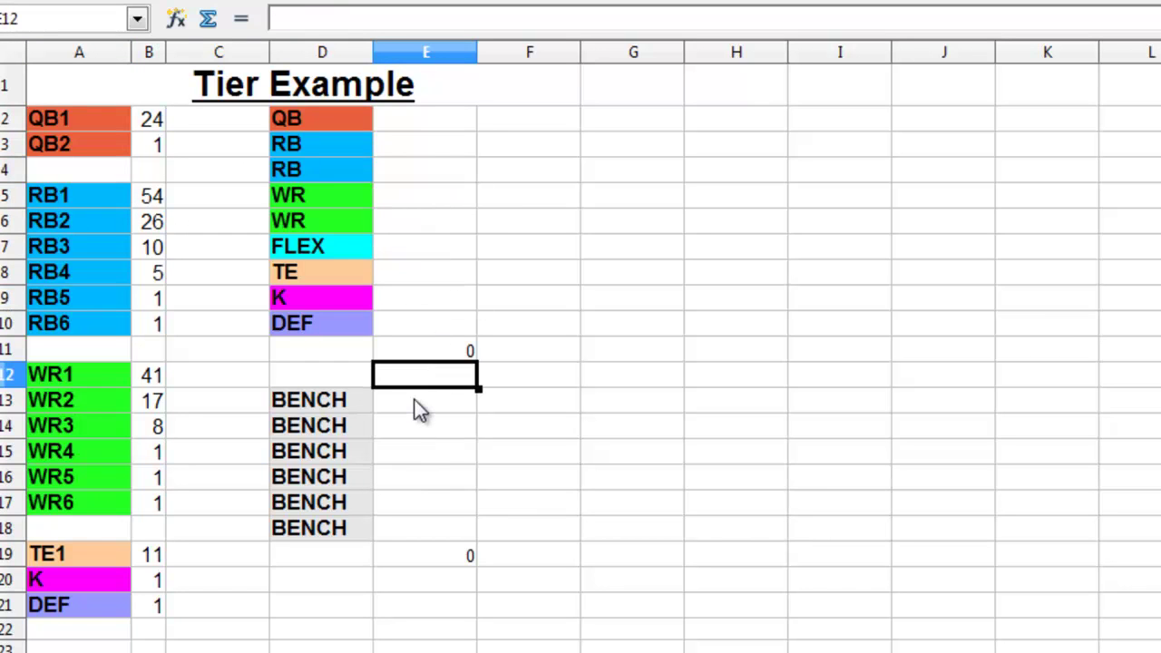
Inspect the first three bench price cells, E13:E15, and compare the third one with the WR4 price in B15
{"action": "left_click", "coordinate": [415, 408]}
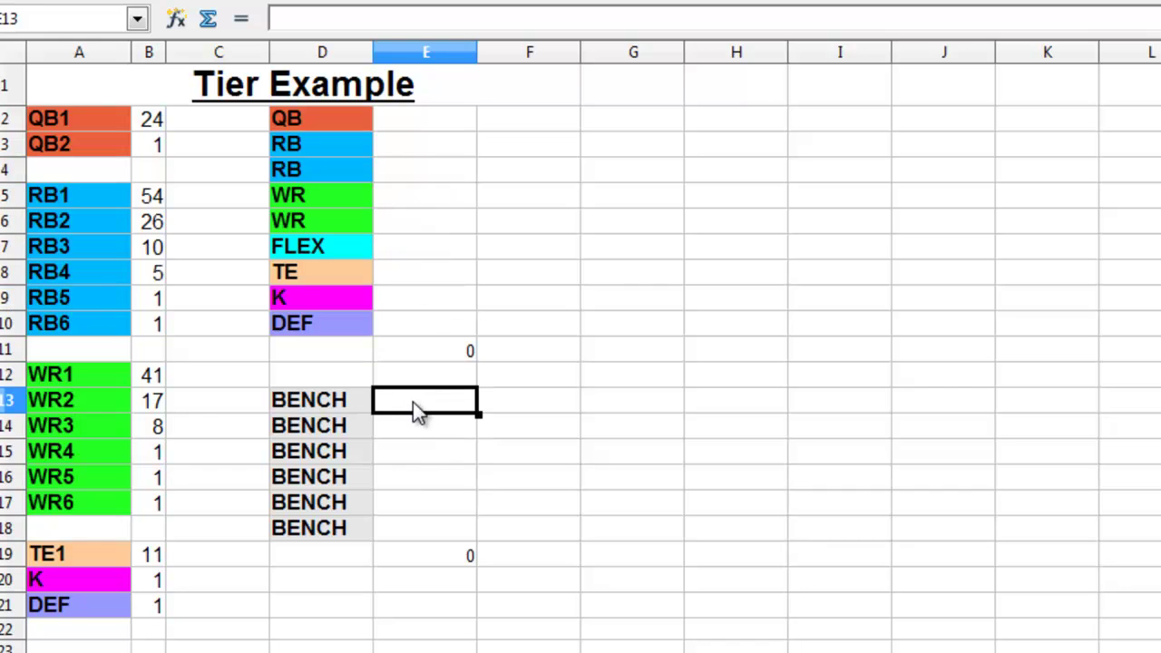
{"action": "left_click_drag", "start_coordinate": [414, 410], "coordinate": [418, 458]}
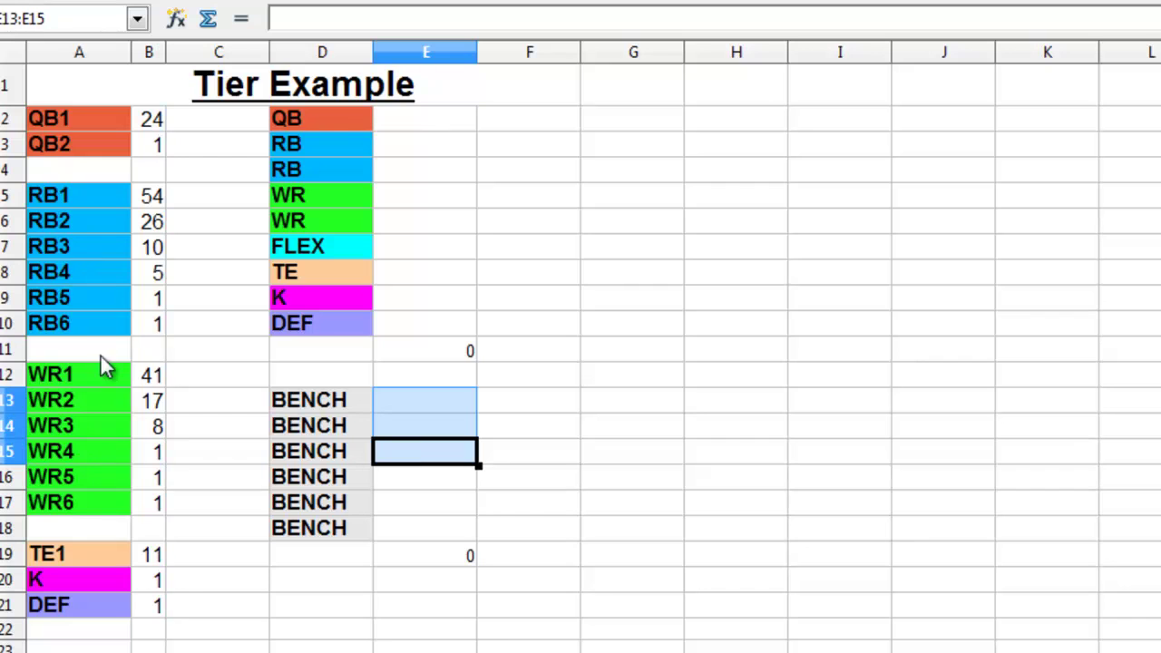
{"action": "mouse_move", "coordinate": [458, 398]}
{"action": "left_mouse_down"}
{"action": "mouse_move", "coordinate": [458, 420]}
{"action": "mouse_move", "coordinate": [446, 410]}
{"action": "left_mouse_up"}
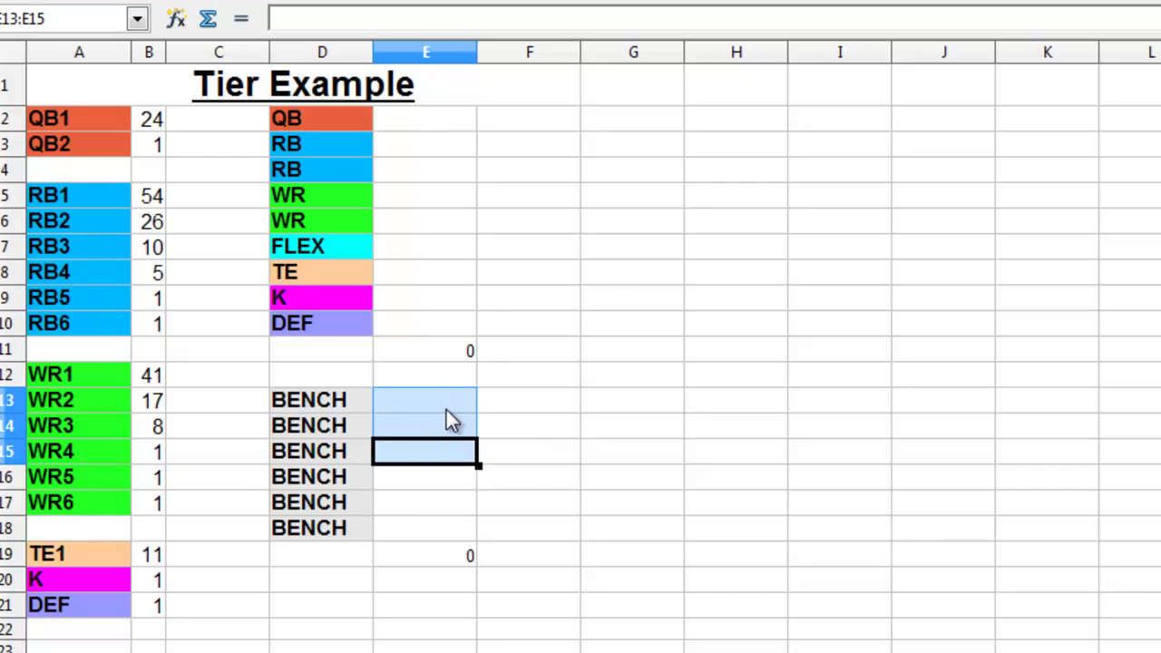
{"action": "left_click", "coordinate": [440, 457]}
{"action": "left_click_drag", "start_coordinate": [357, 458], "coordinate": [417, 461]}
{"action": "key", "text": "ctrl+c"}
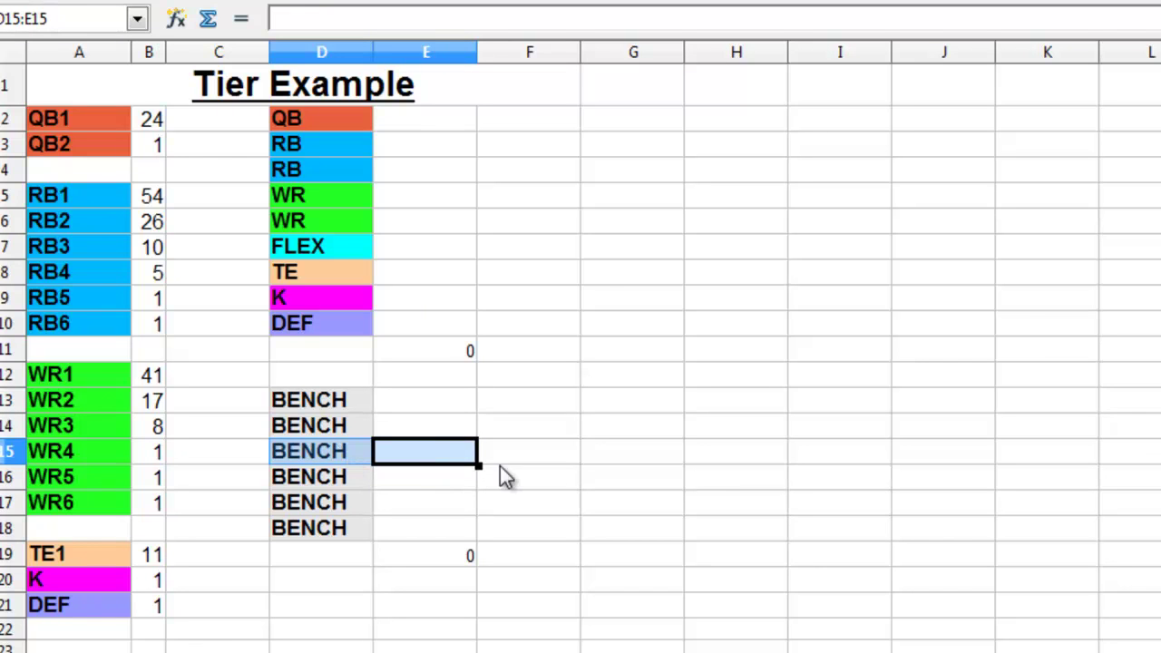
{"action": "left_click", "coordinate": [156, 462]}
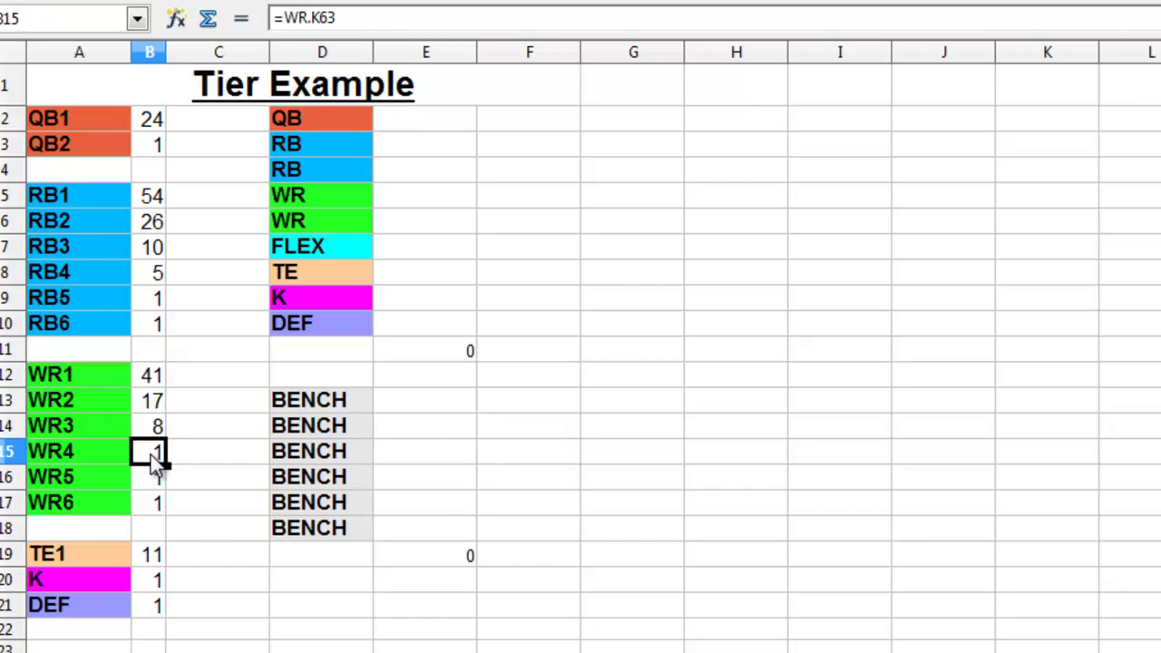
{"action": "left_click", "coordinate": [435, 463]}
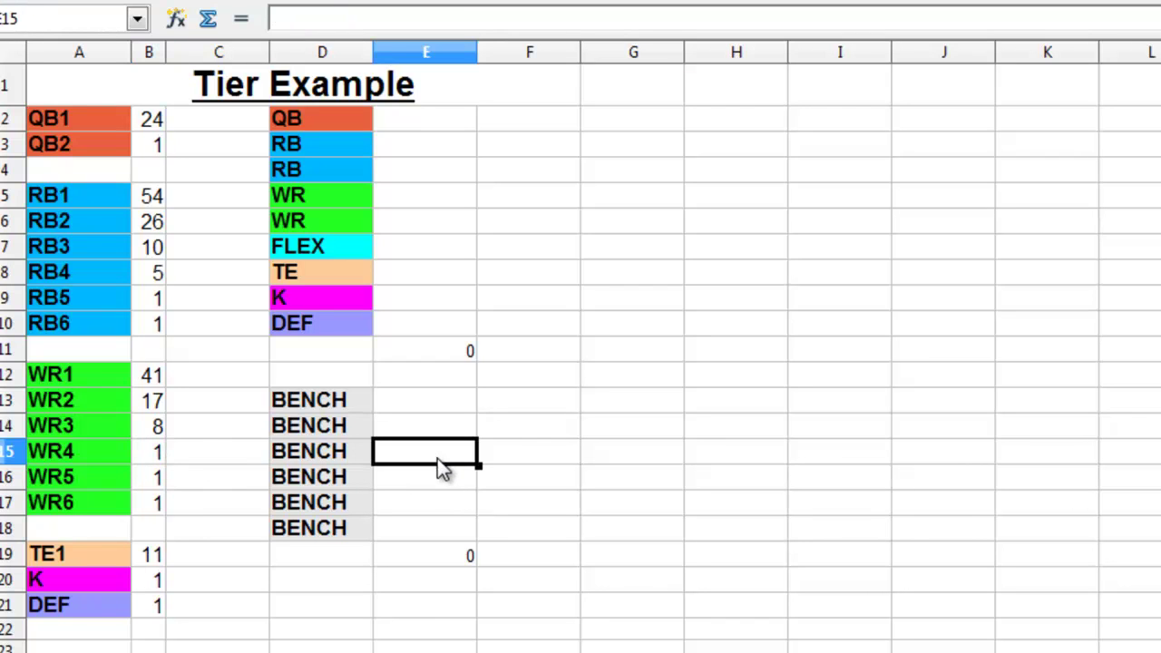
{"action": "left_click_drag", "start_coordinate": [397, 462], "coordinate": [405, 464]}
Add a bench slot by copying the BENCH label from D16 to D19 and moving the bench total from E19 to E20
{"action": "left_click", "coordinate": [341, 485]}
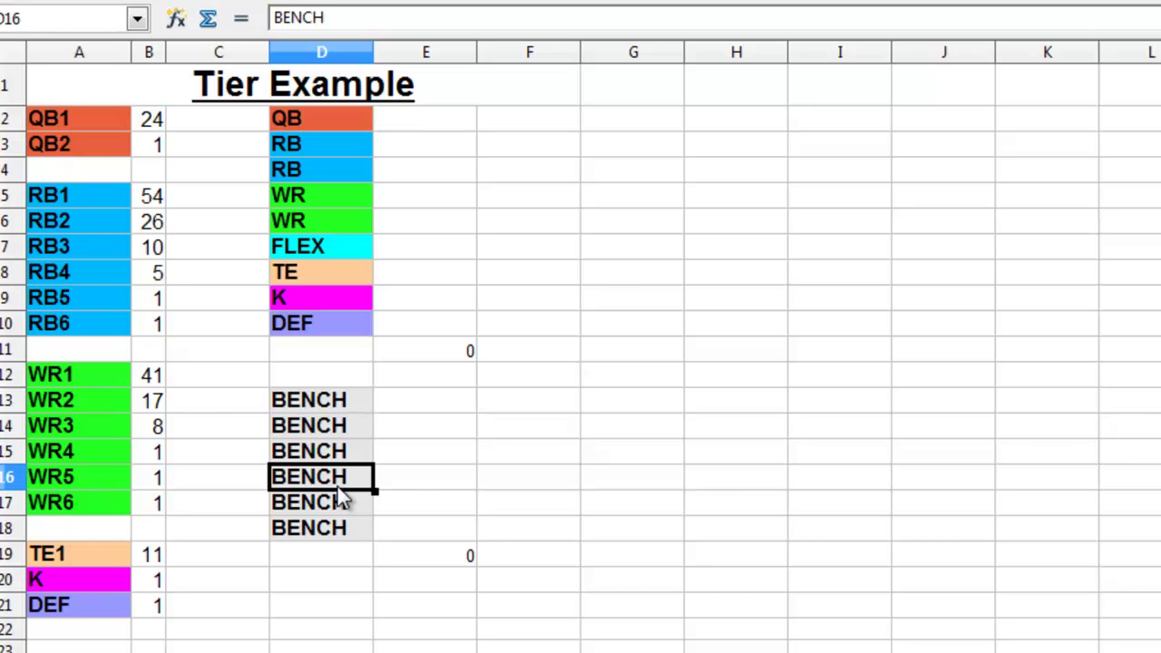
{"action": "left_click", "coordinate": [347, 560]}
{"action": "key", "text": "ctrl+v"}
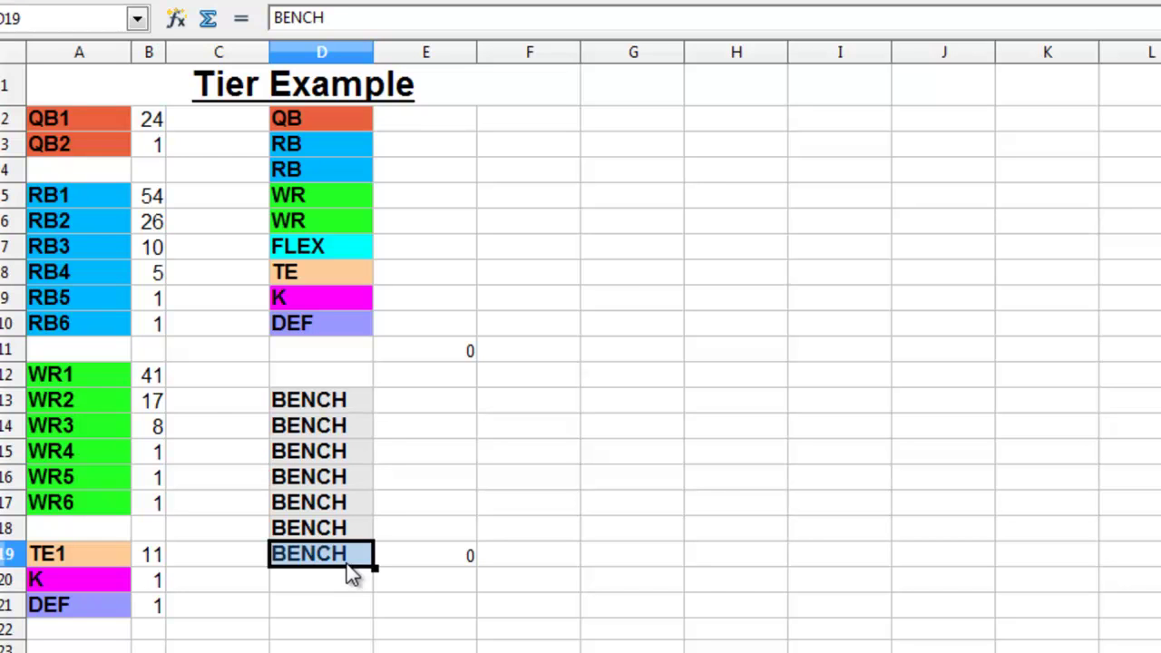
{"action": "left_click", "coordinate": [428, 563]}
{"action": "left_click_drag", "start_coordinate": [428, 562], "coordinate": [455, 566]}
{"action": "left_click", "coordinate": [410, 557]}
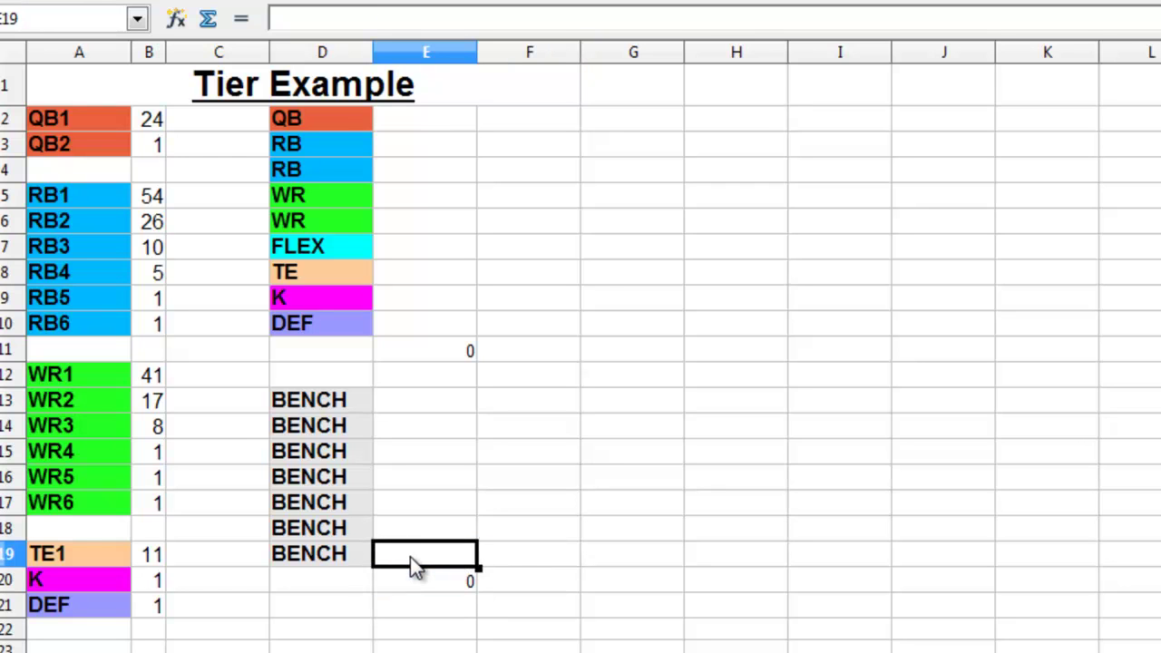
Review the remaining bench price cells, E16:E19, and the second bench cell, E14
{"action": "left_click", "coordinate": [452, 535]}
{"action": "left_click", "coordinate": [453, 504]}
{"action": "left_click", "coordinate": [452, 477]}
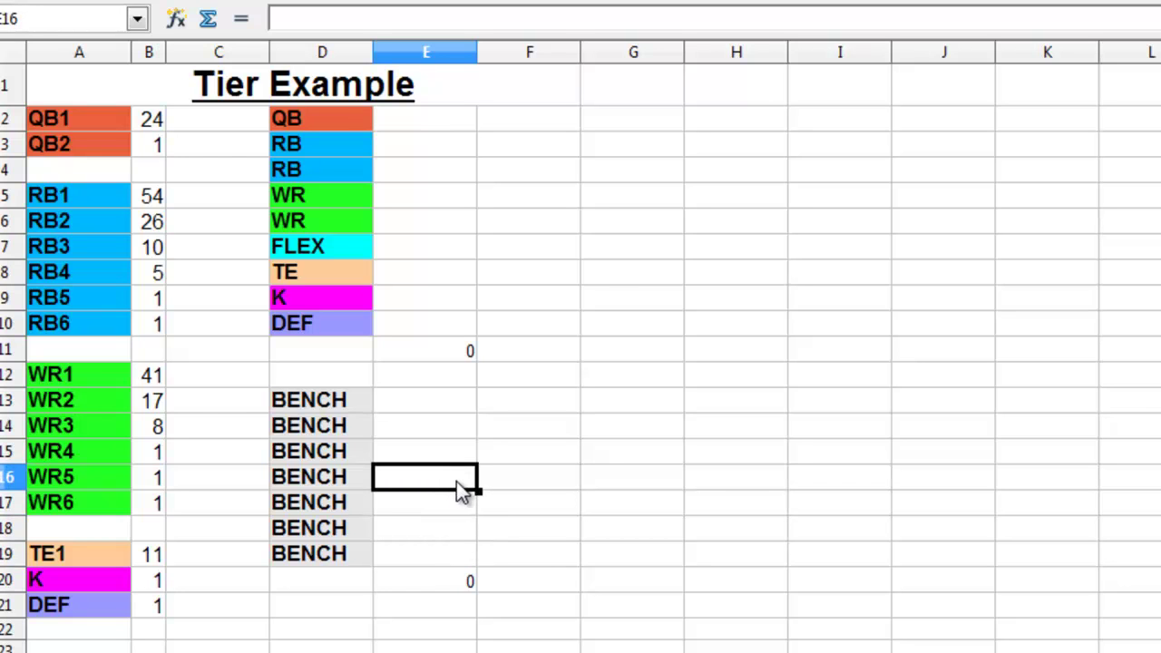
{"action": "left_click_drag", "start_coordinate": [456, 481], "coordinate": [457, 570]}
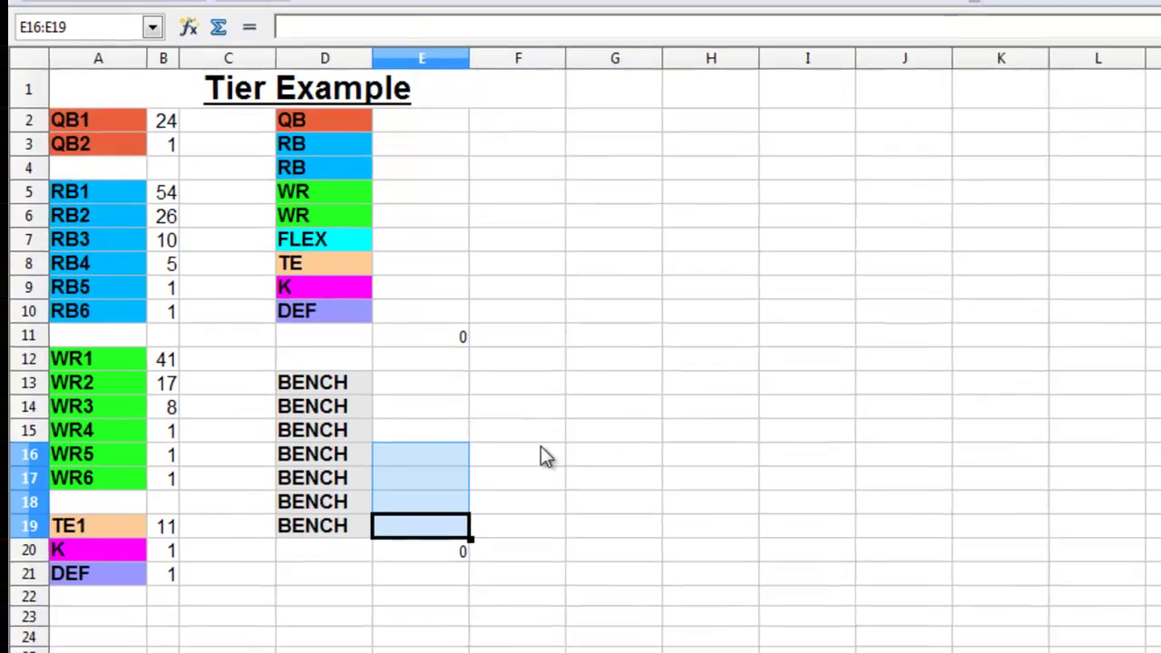
{"action": "left_click", "coordinate": [425, 427]}
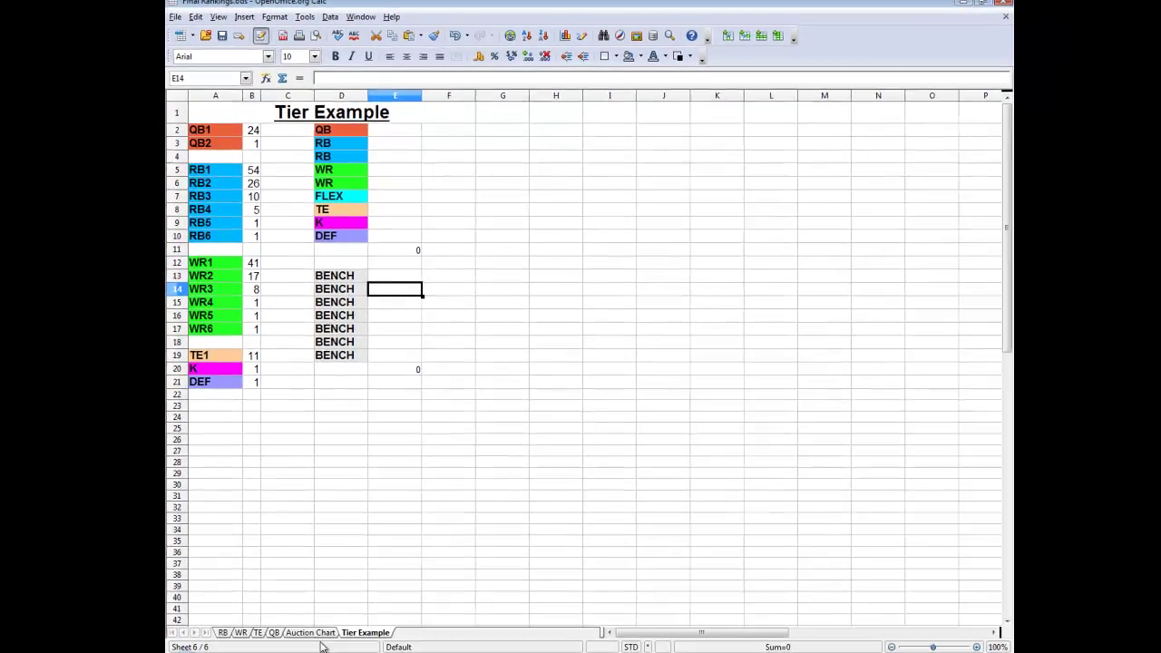
Look through the Auction Chart, QB, TE, WR and RB sheets in turn
{"action": "left_click", "coordinate": [299, 628]}
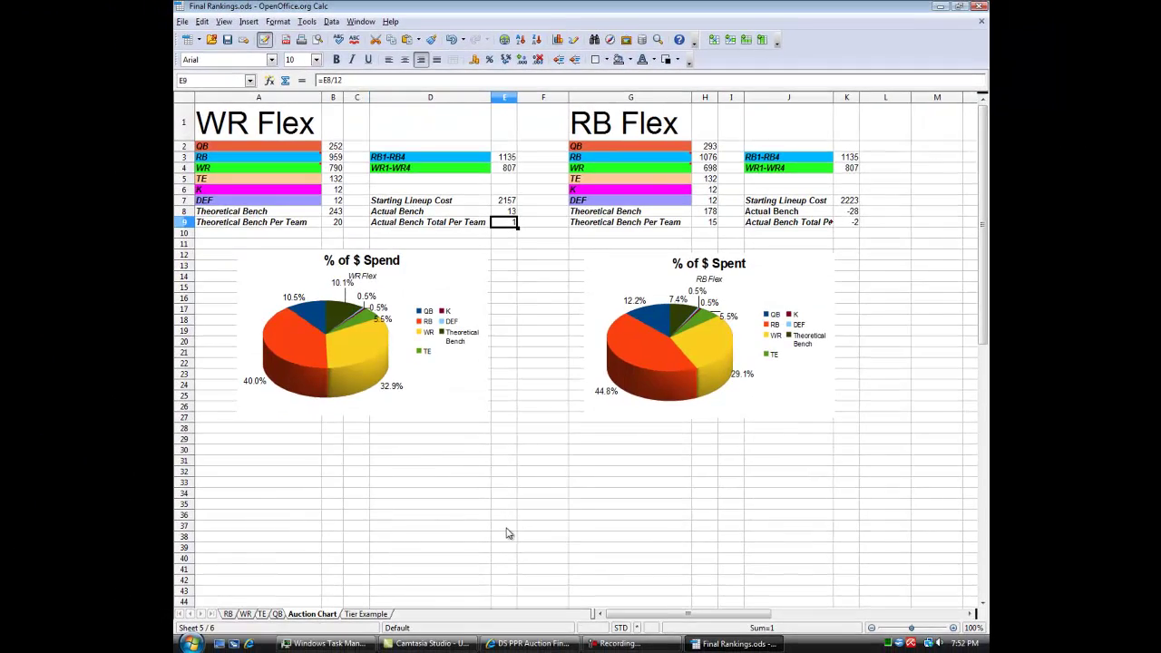
{"action": "left_click", "coordinate": [276, 614]}
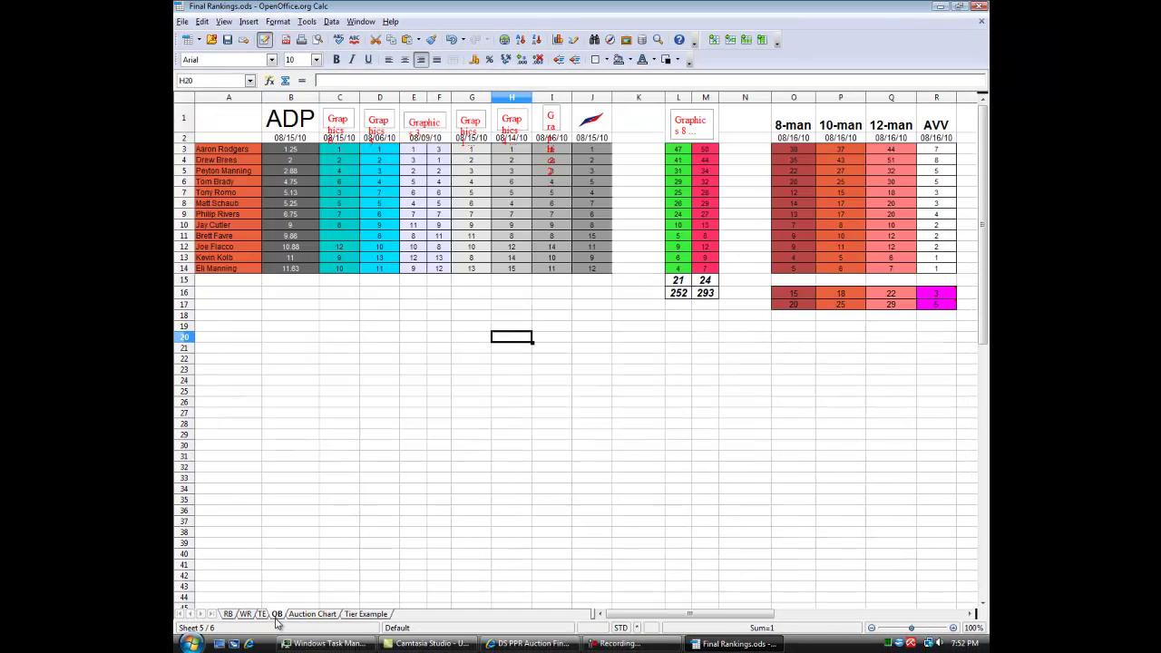
{"action": "left_click", "coordinate": [261, 613]}
{"action": "left_click", "coordinate": [245, 614]}
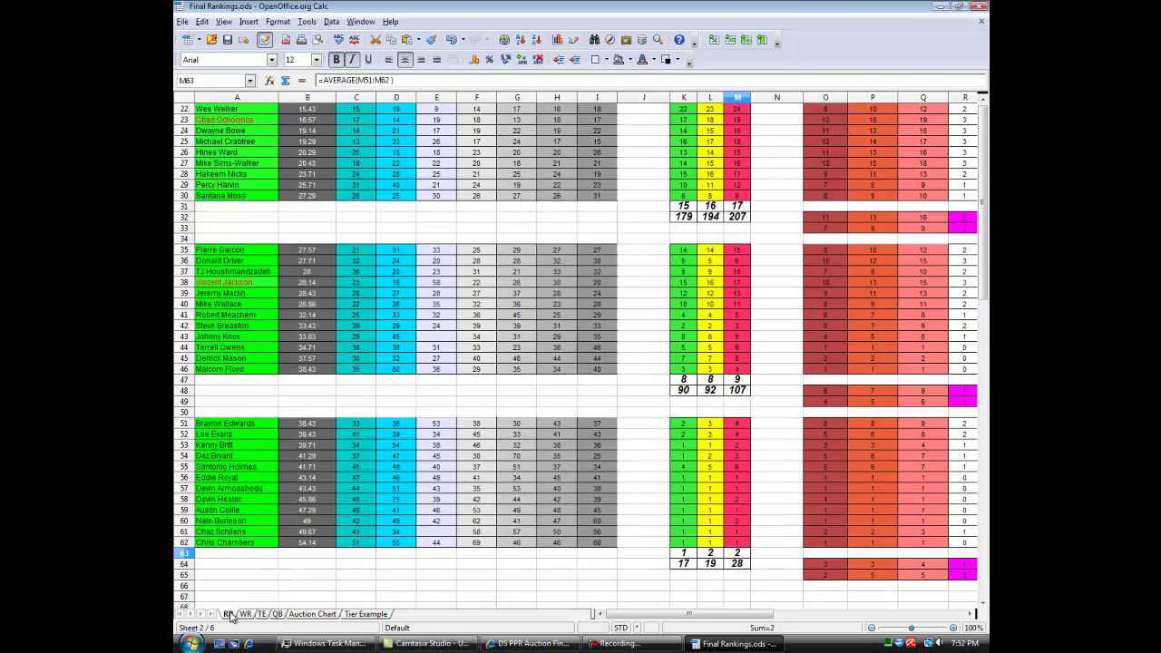
{"action": "left_click", "coordinate": [227, 613]}
{"action": "left_click", "coordinate": [785, 332]}
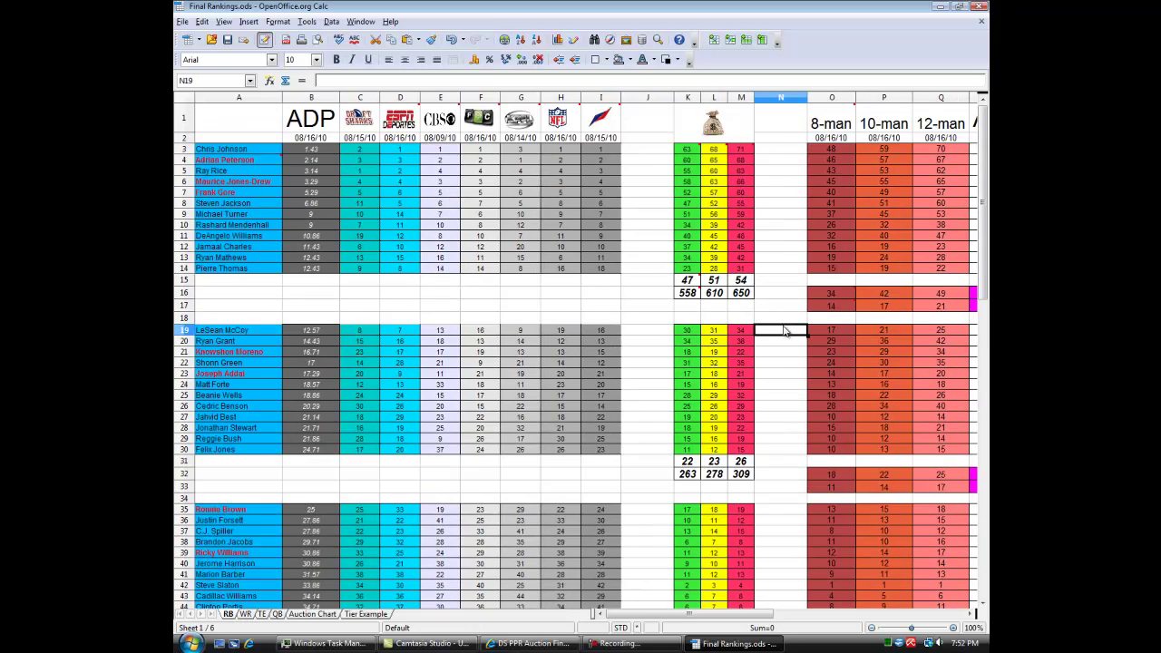